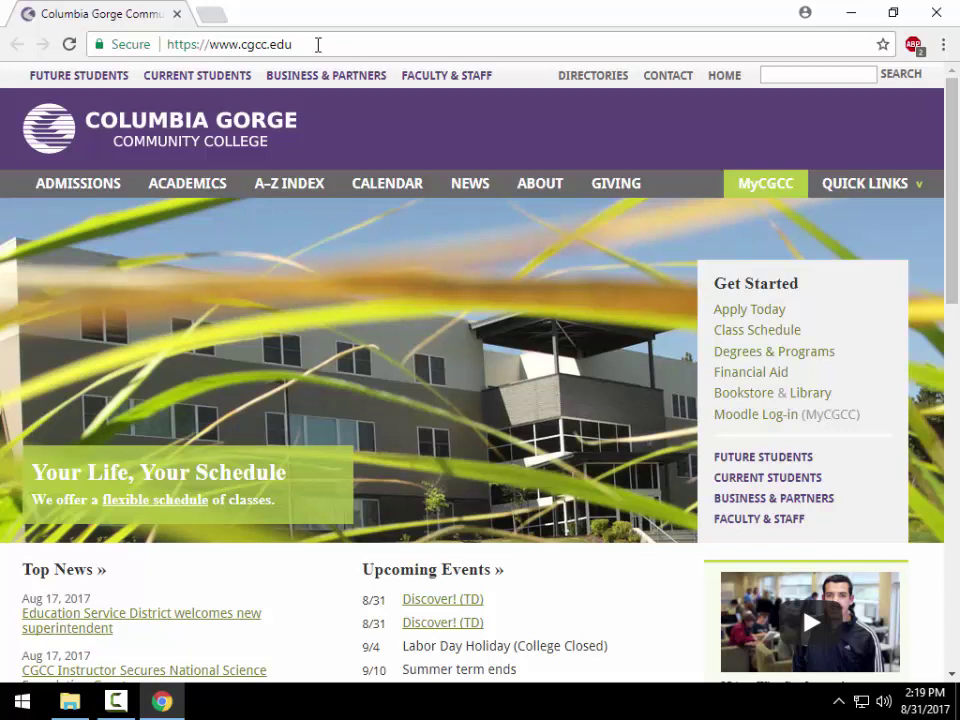
click(318, 44)
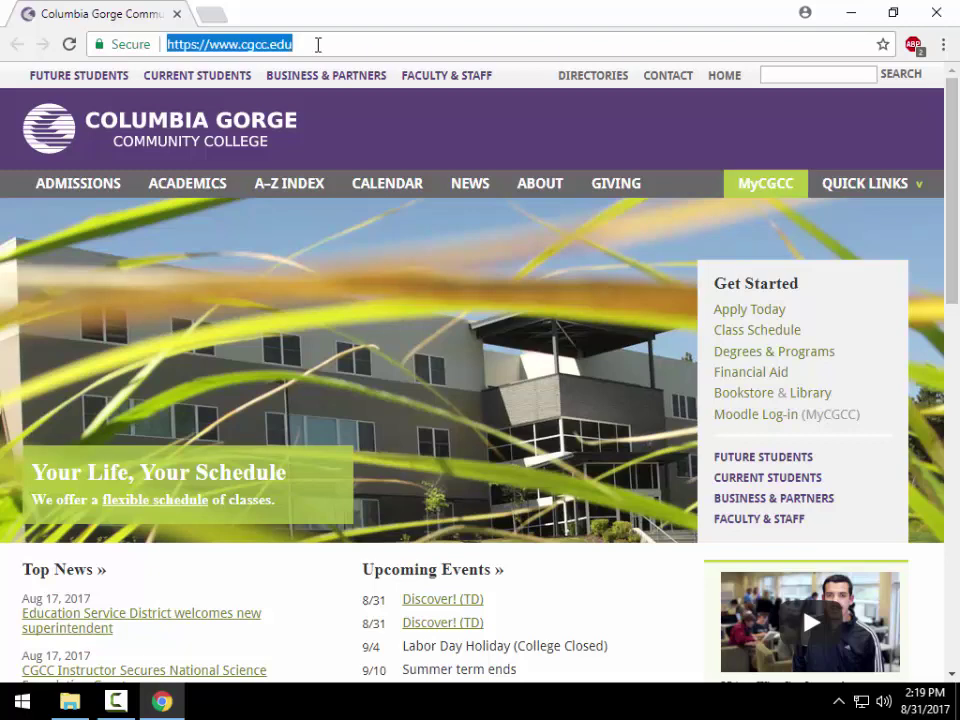
- Load google.com and sign in with the college Google account's email and password
text(google.com)
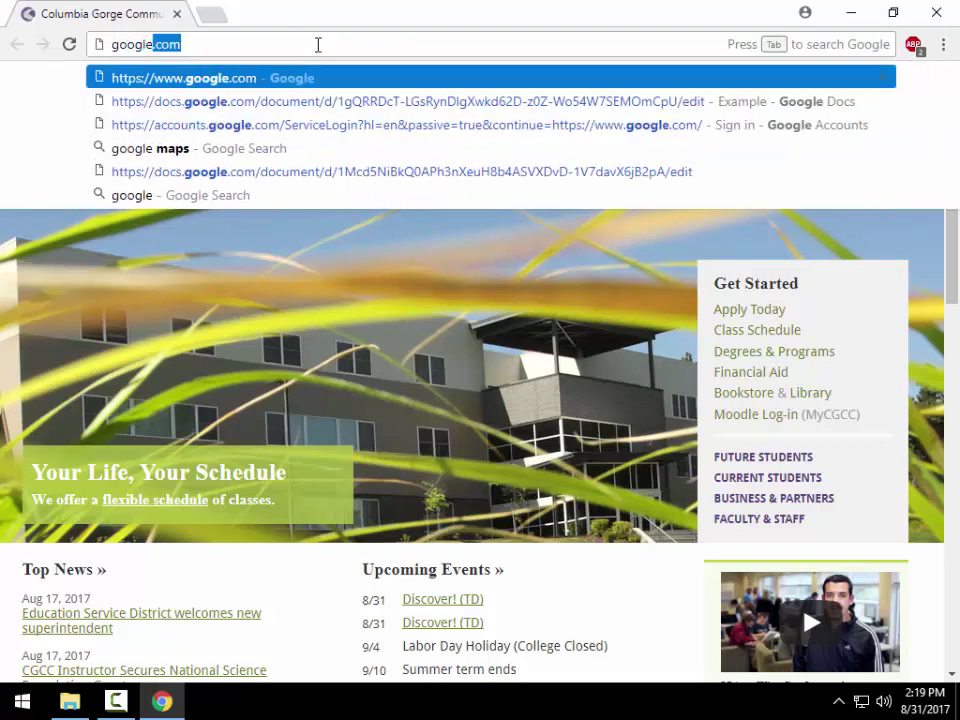
key(Return)
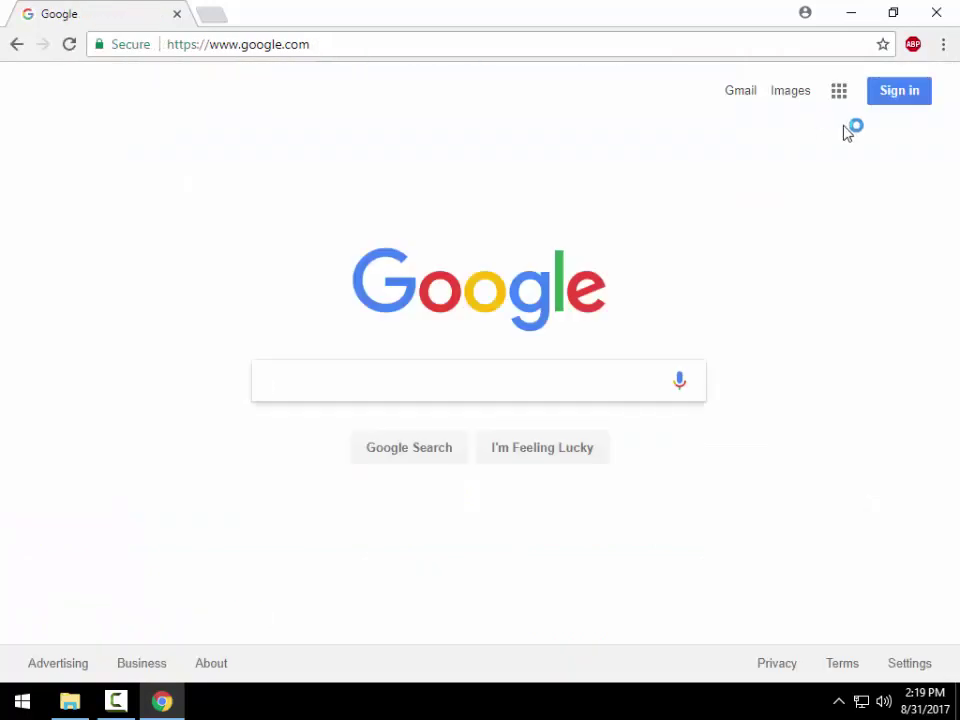
click(917, 100)
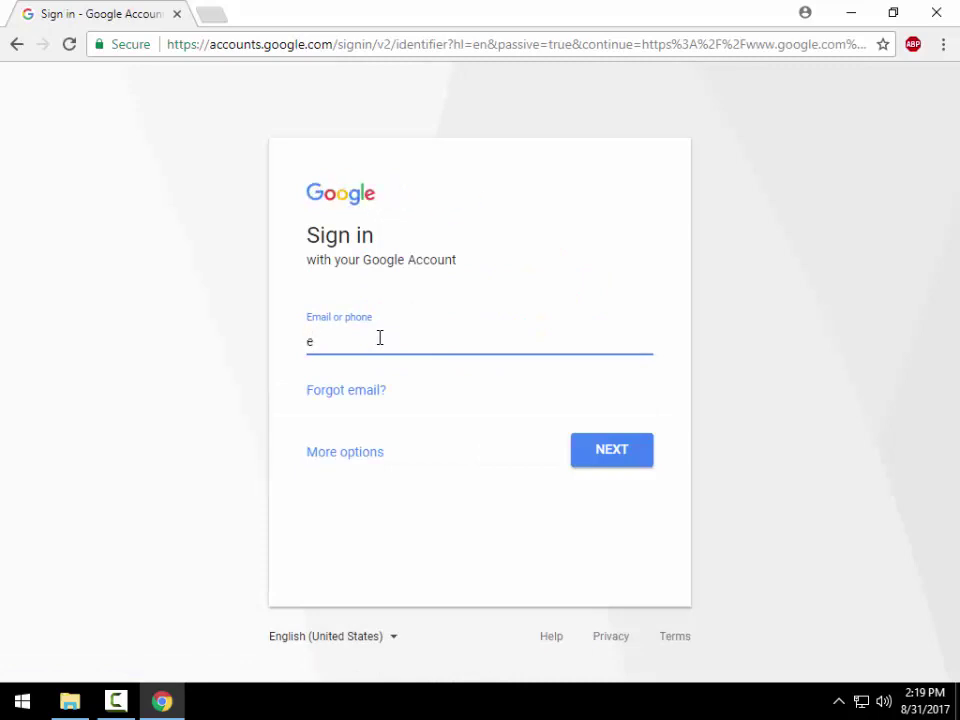
click(615, 460)
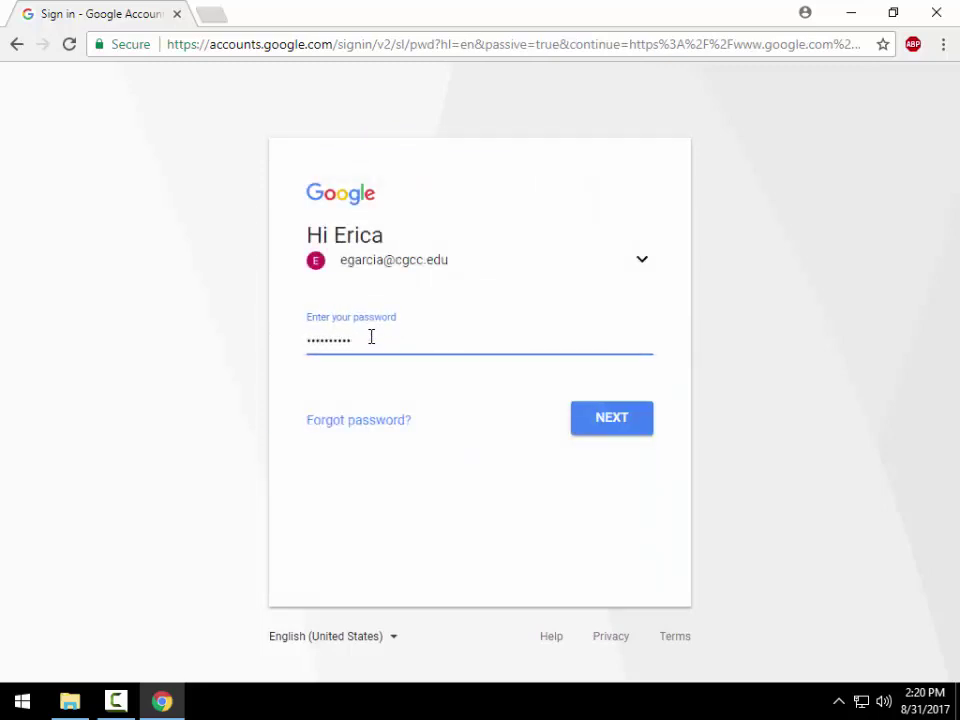
click(619, 424)
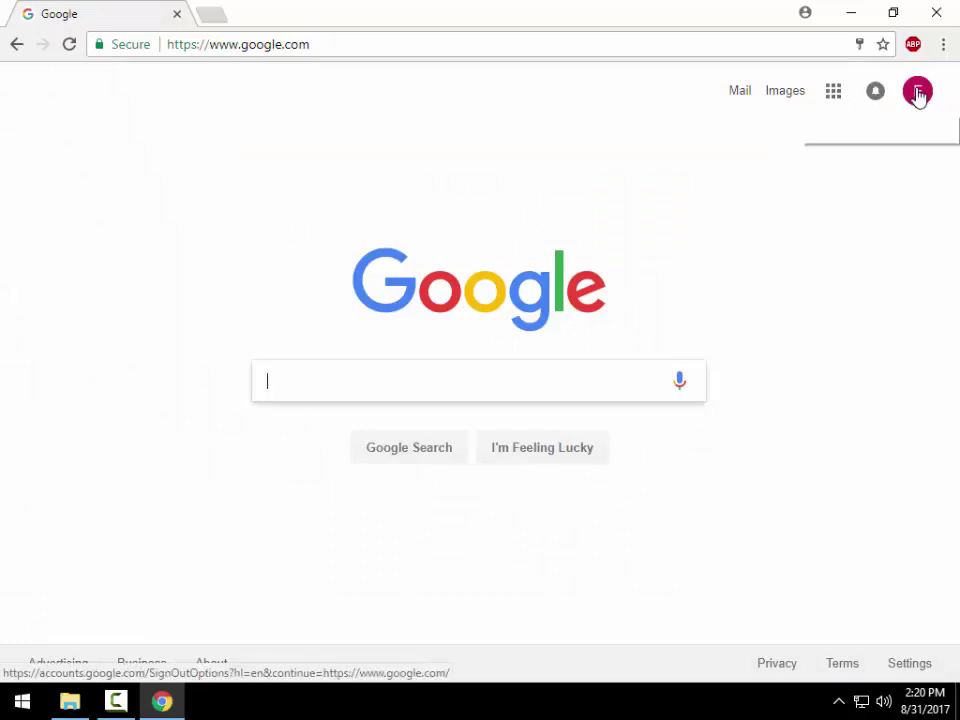
click(919, 95)
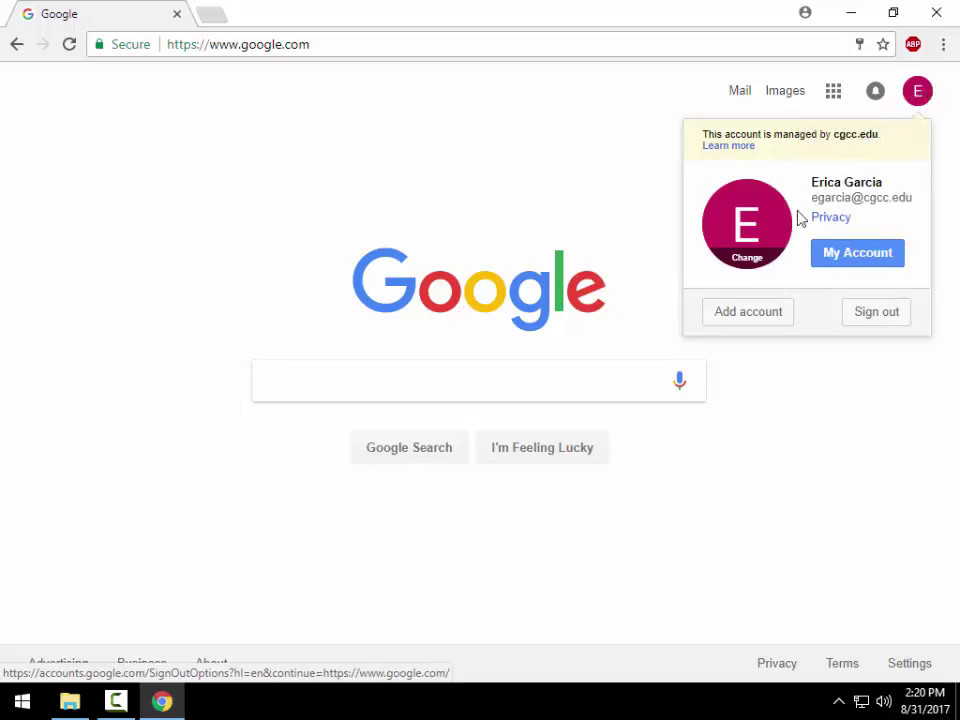
click(749, 262)
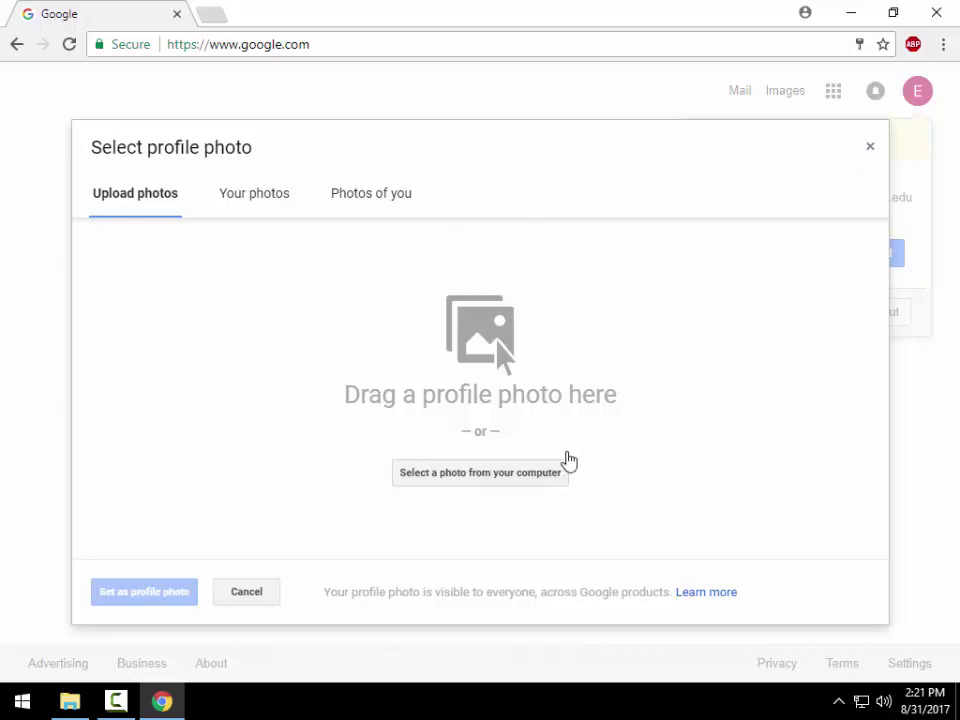
click(869, 146)
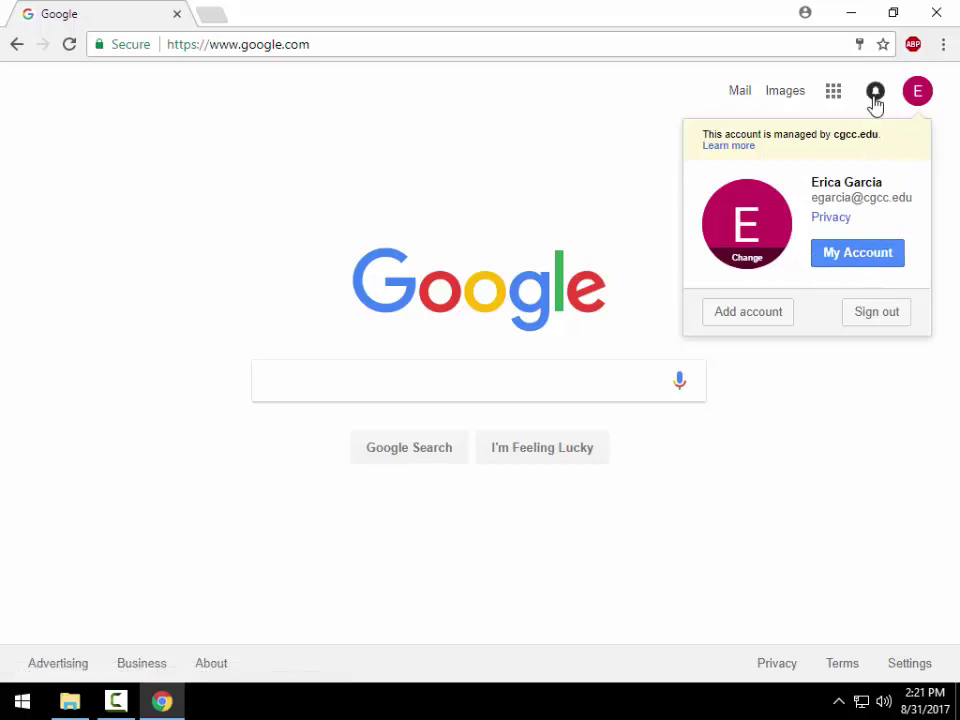
click(769, 118)
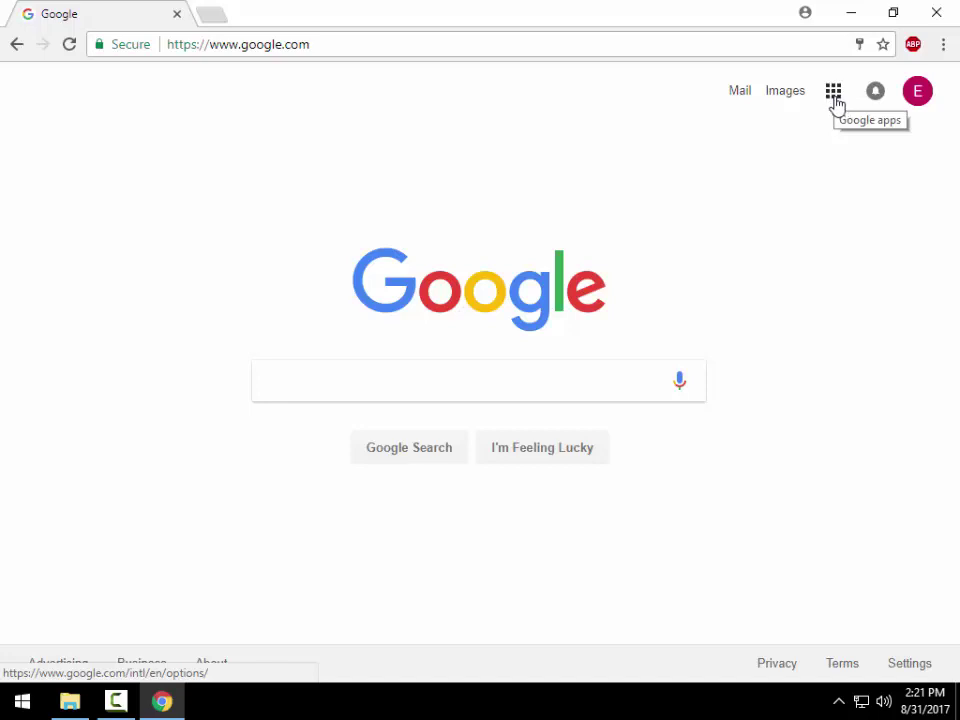
- Reorder the Google apps grid with Drive first and Translate in the top row, then open Drive
click(835, 100)
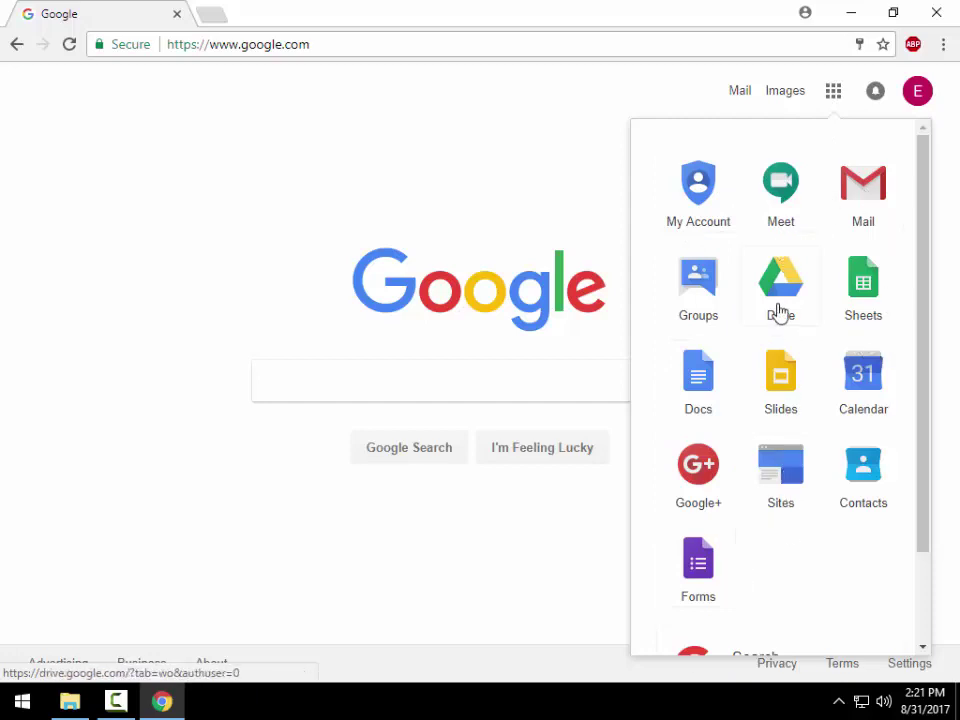
drag(780, 285, 780, 190)
drag(850, 455, 790, 295)
scroll(846, 334, down, 4)
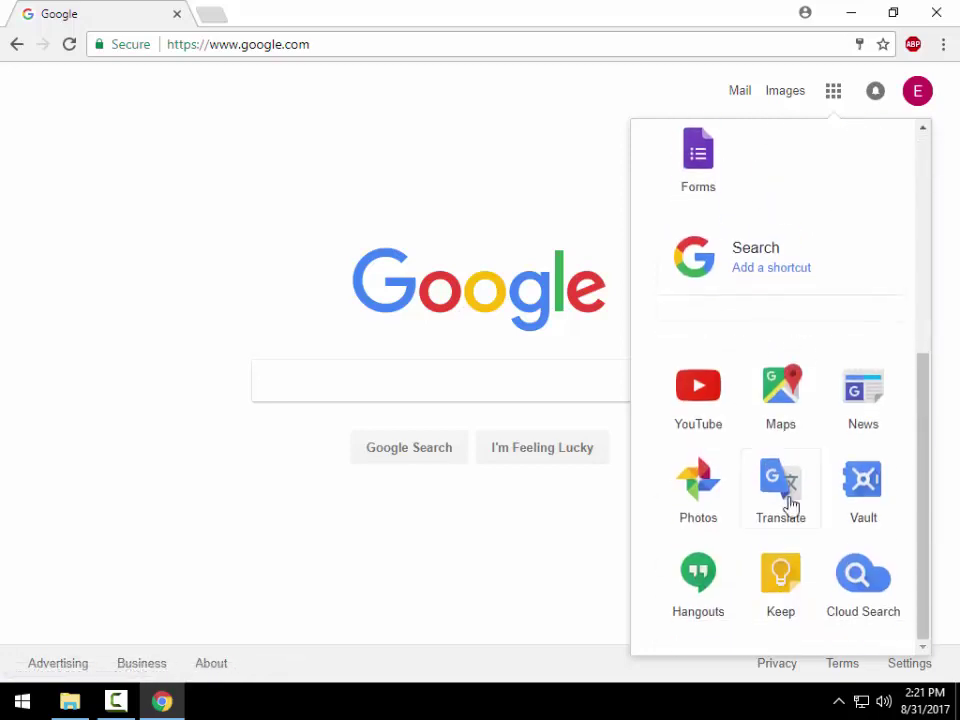
drag(784, 489, 778, 168)
drag(780, 482, 858, 165)
scroll(860, 290, up, 5)
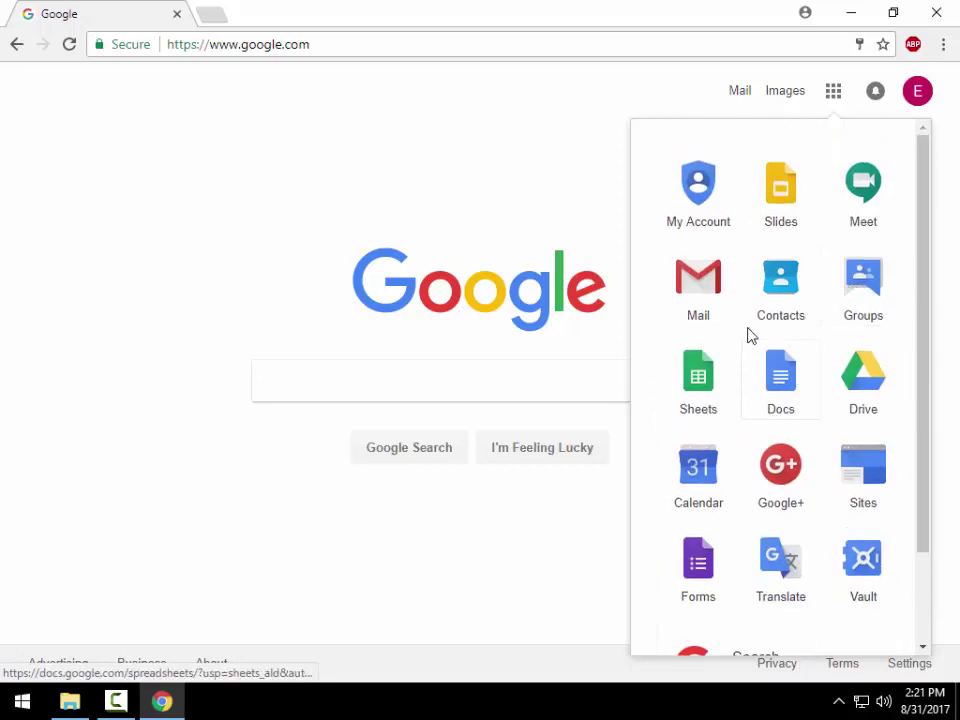
drag(860, 372, 712, 180)
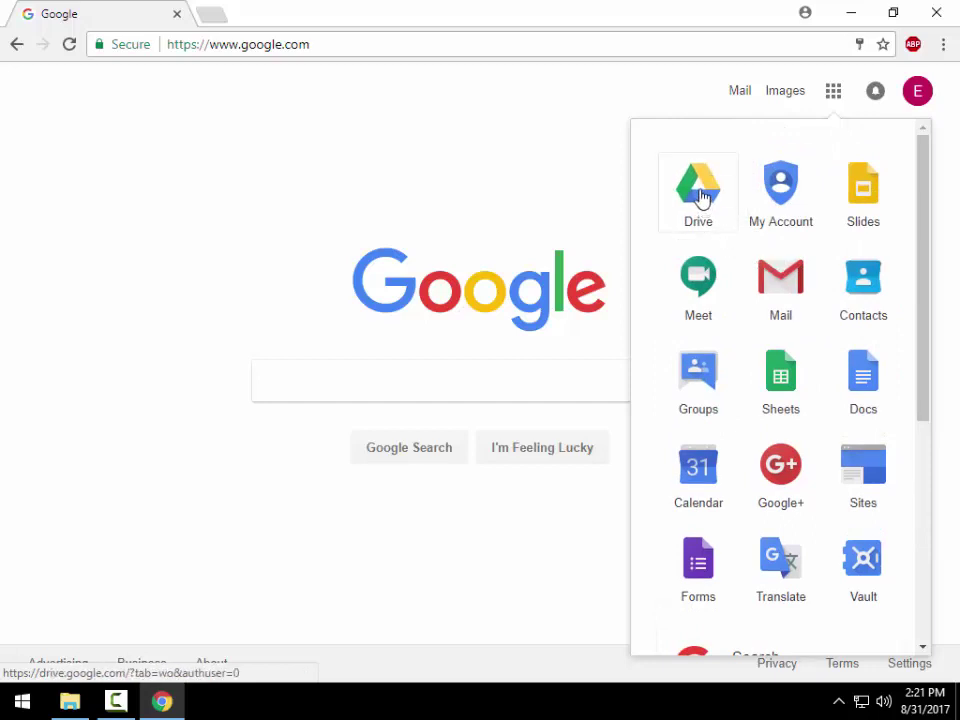
click(700, 193)
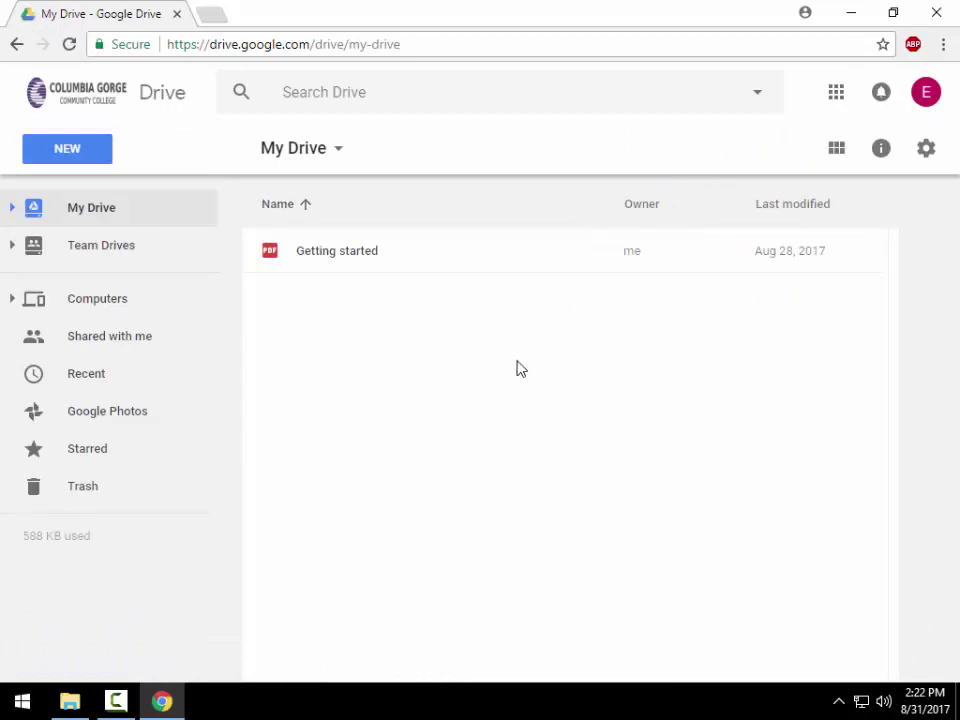
right_click(357, 333)
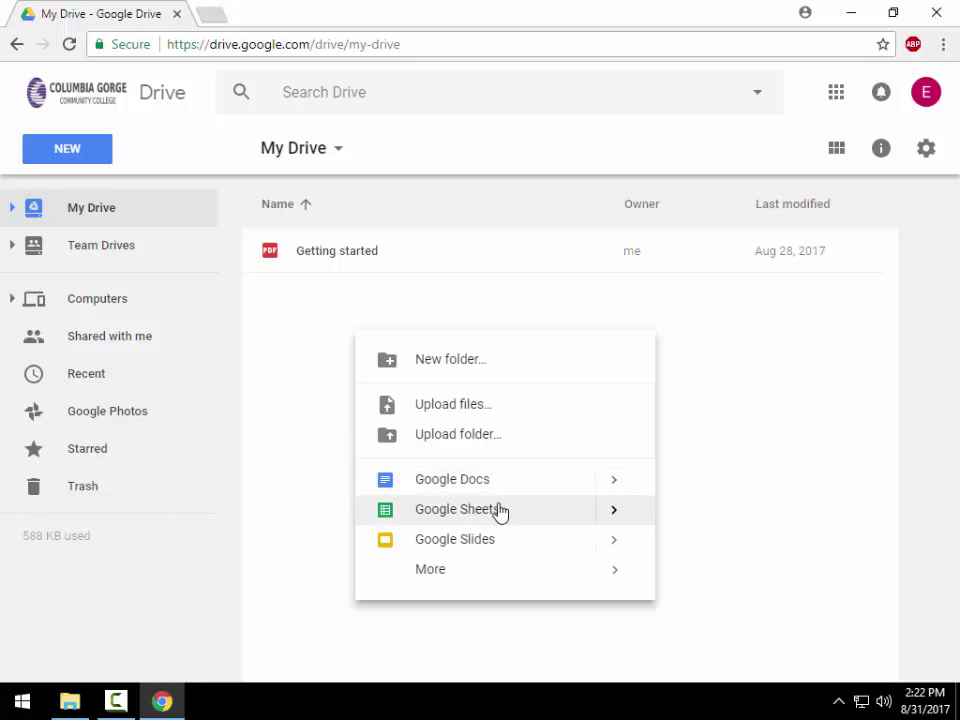
click(302, 345)
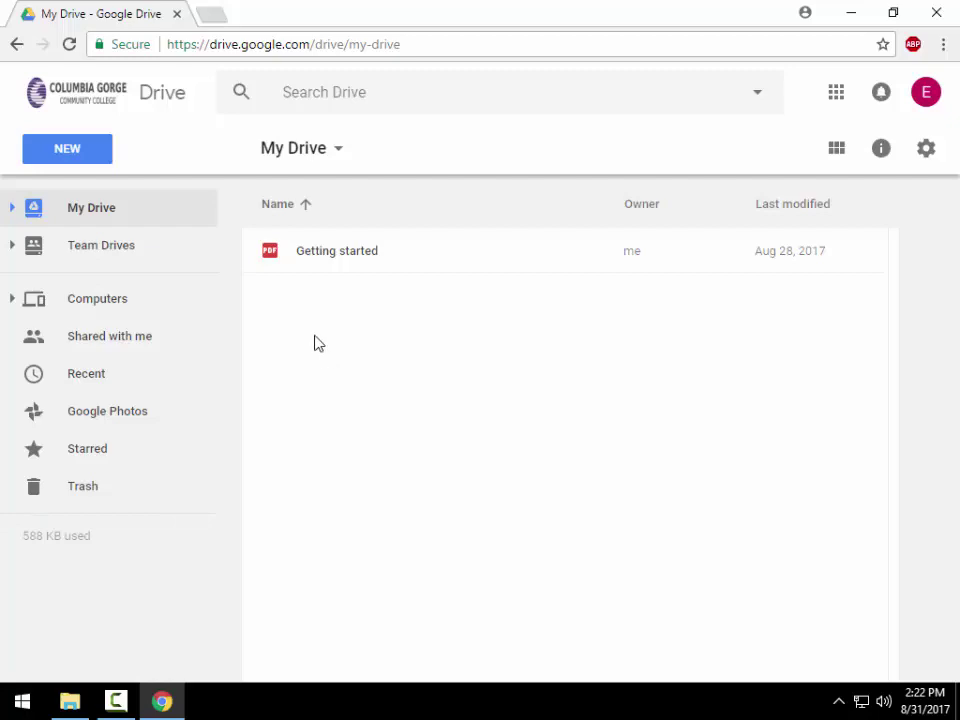
click(380, 258)
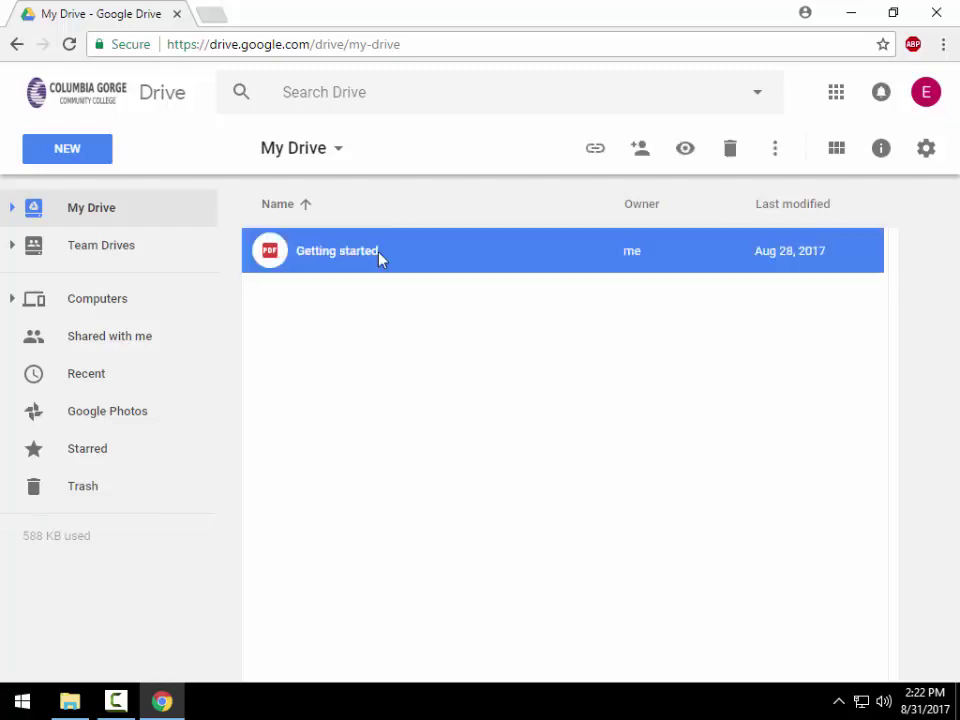
double_click(380, 258)
scroll(538, 453, down, 3)
scroll(535, 455, down, 5)
click(30, 87)
click(370, 318)
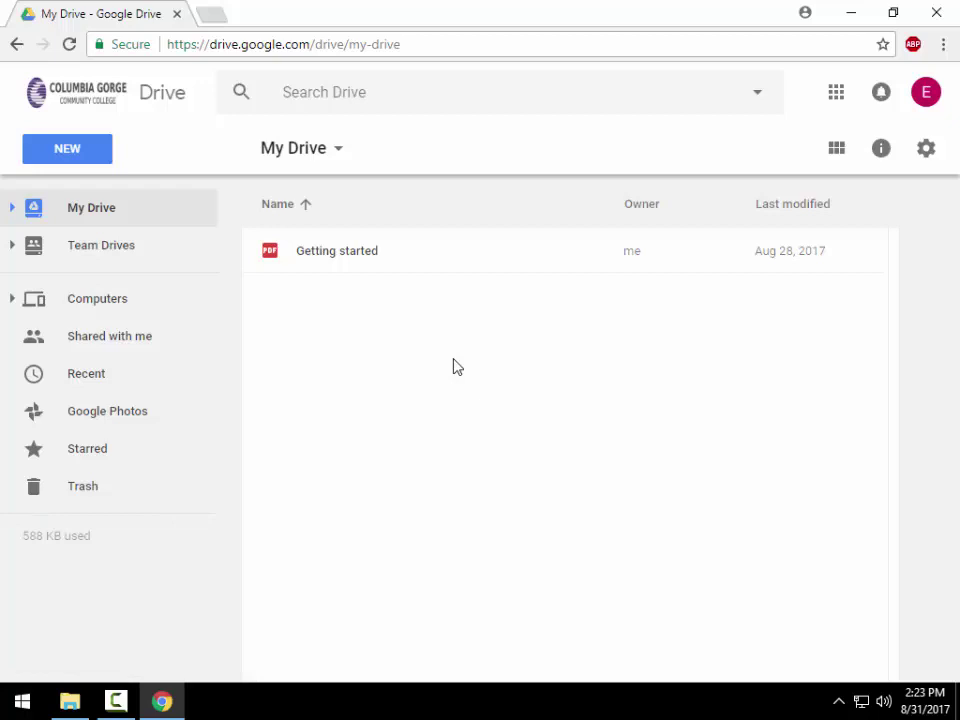
right_click(324, 316)
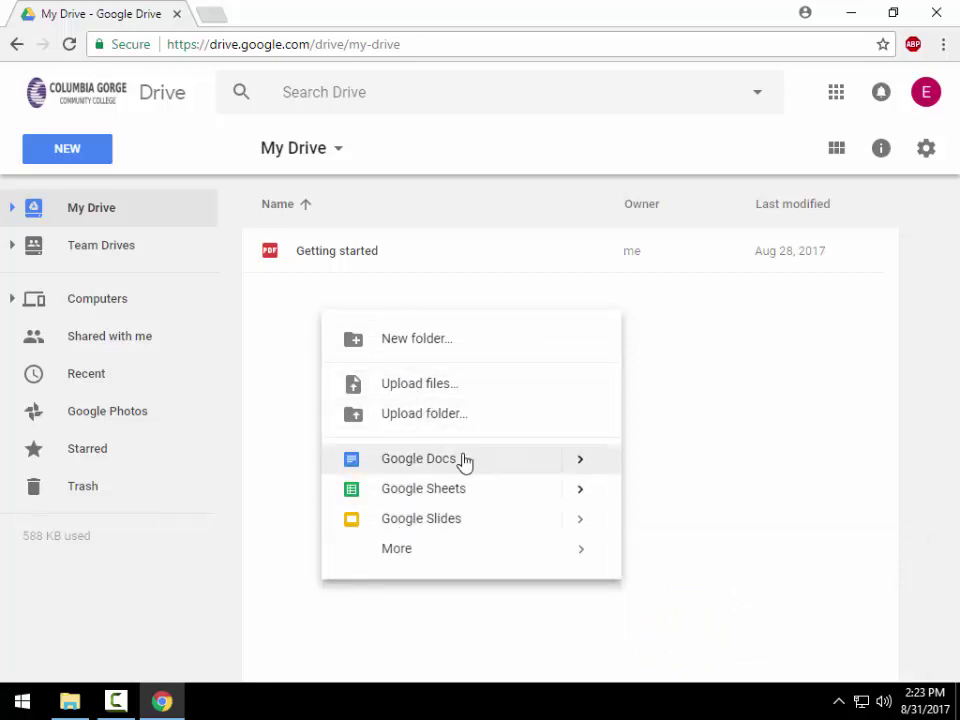
mouse_move(581, 463)
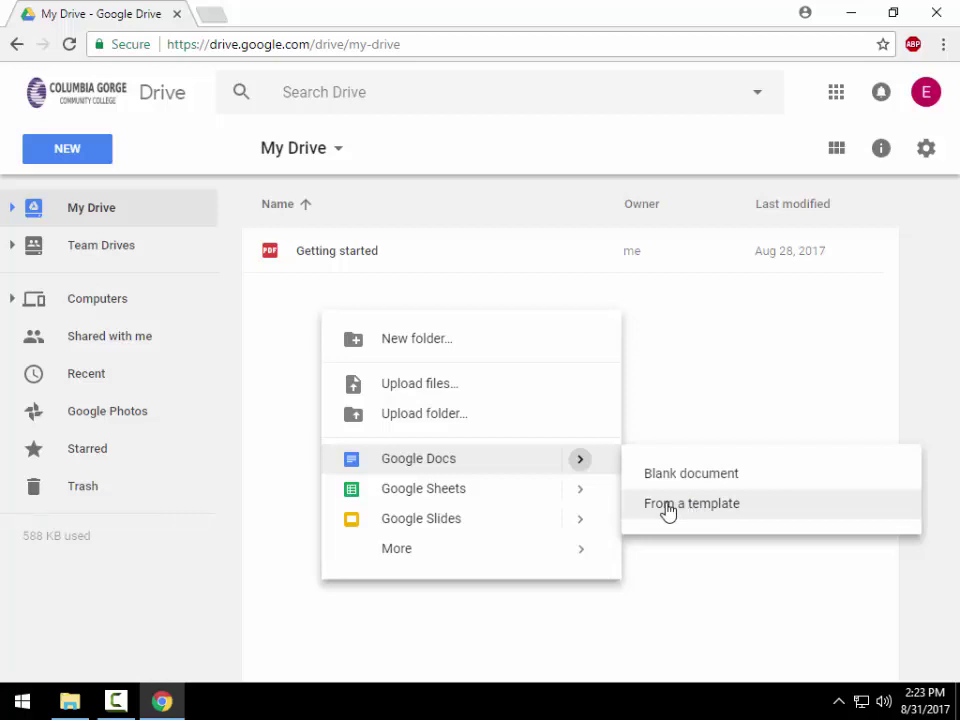
mouse_move(532, 555)
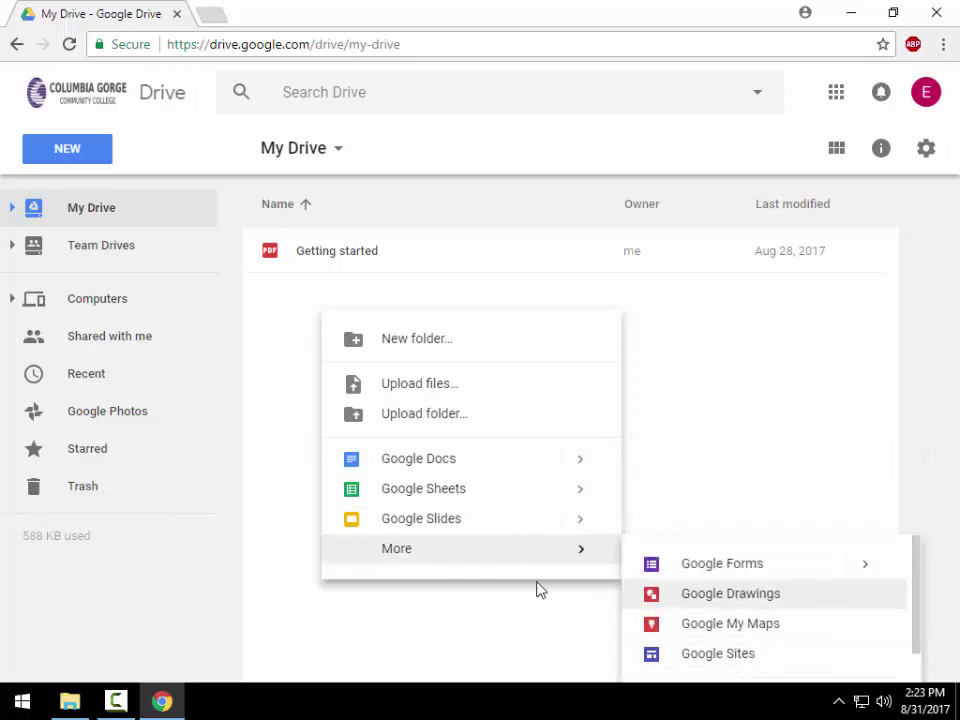
mouse_move(501, 553)
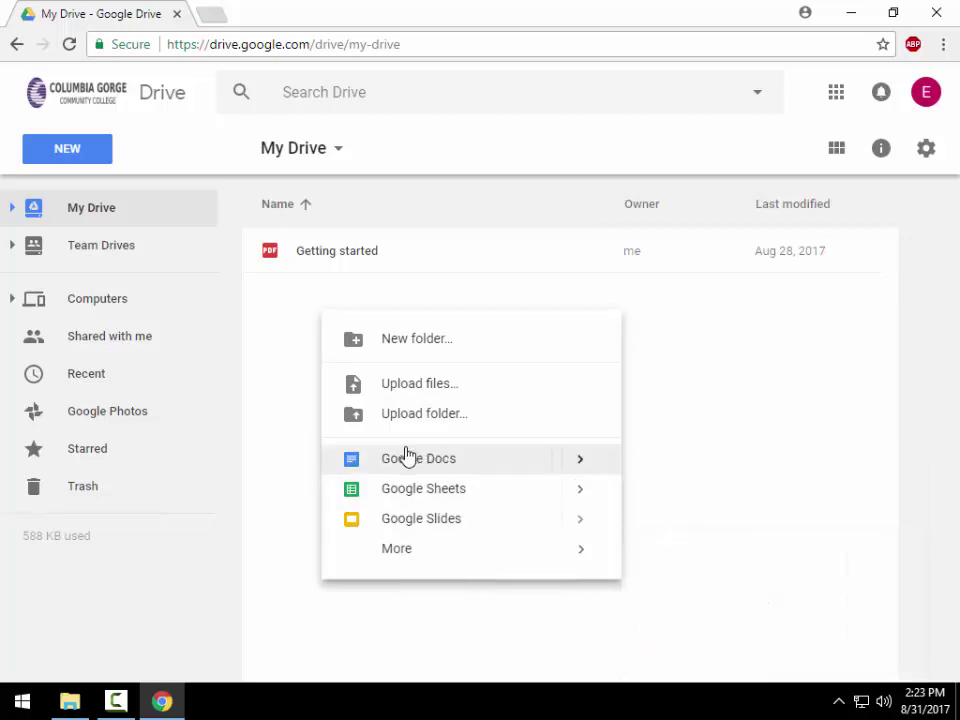
click(294, 319)
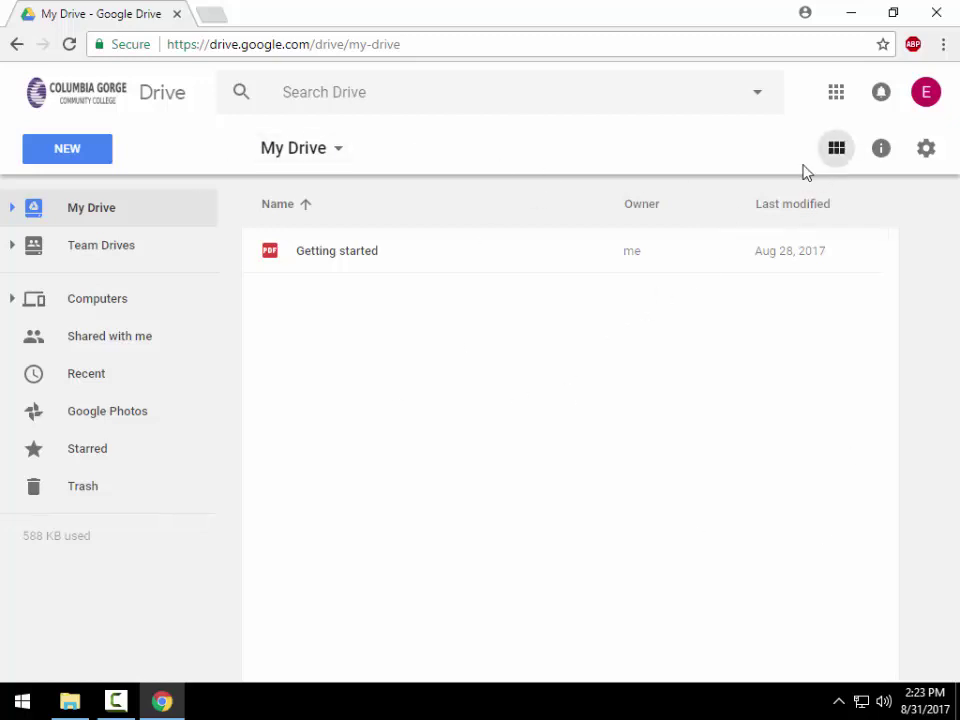
click(51, 150)
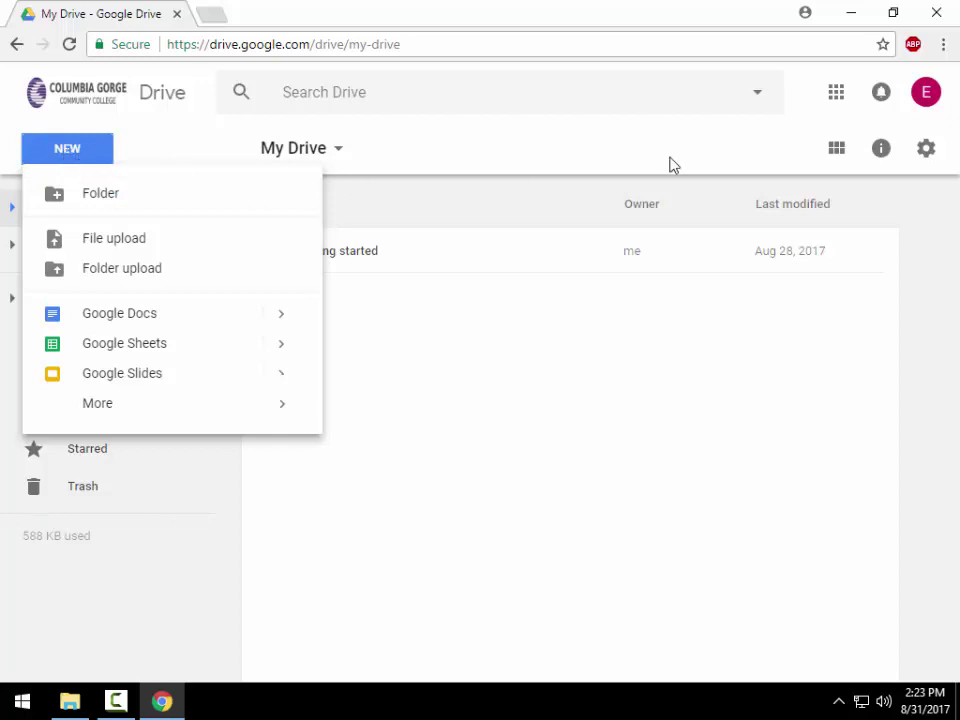
click(825, 150)
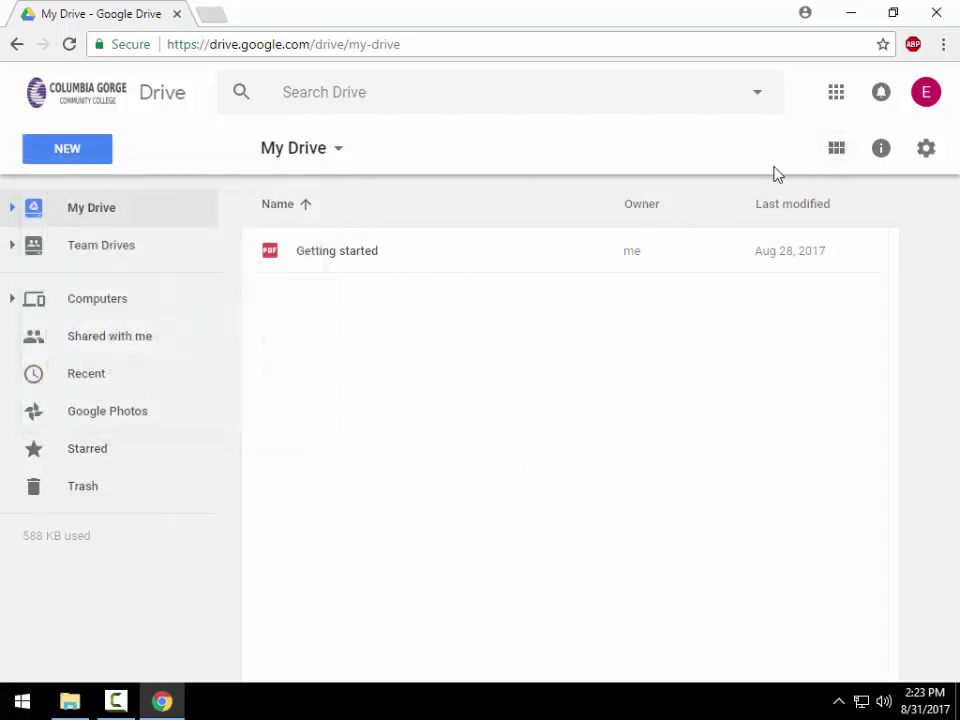
- Switch My Drive to list view and open the Details panel
click(838, 152)
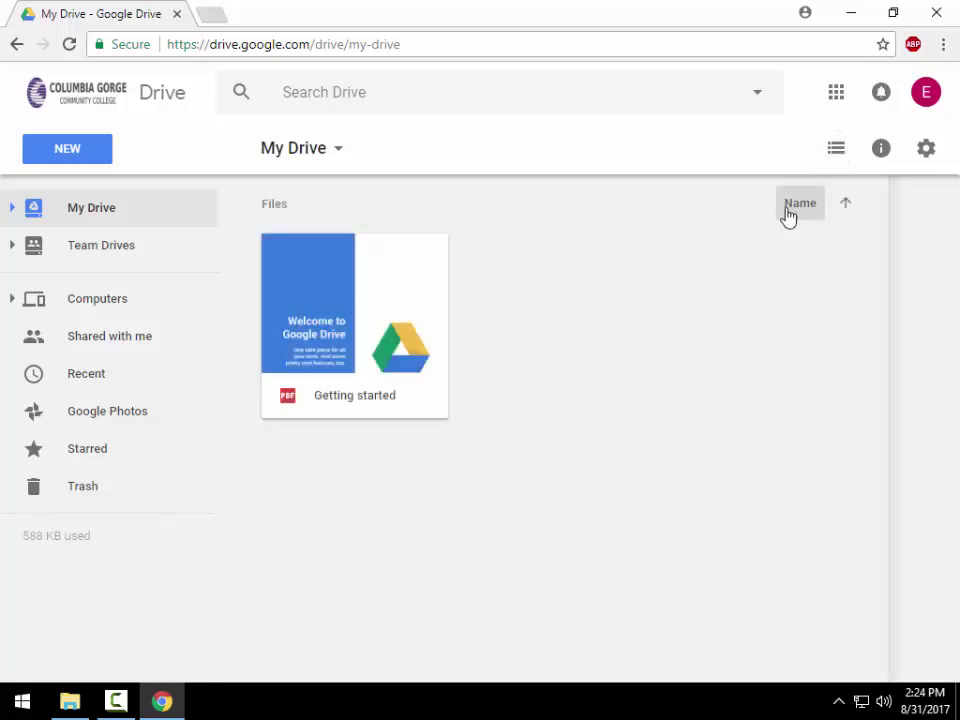
click(836, 158)
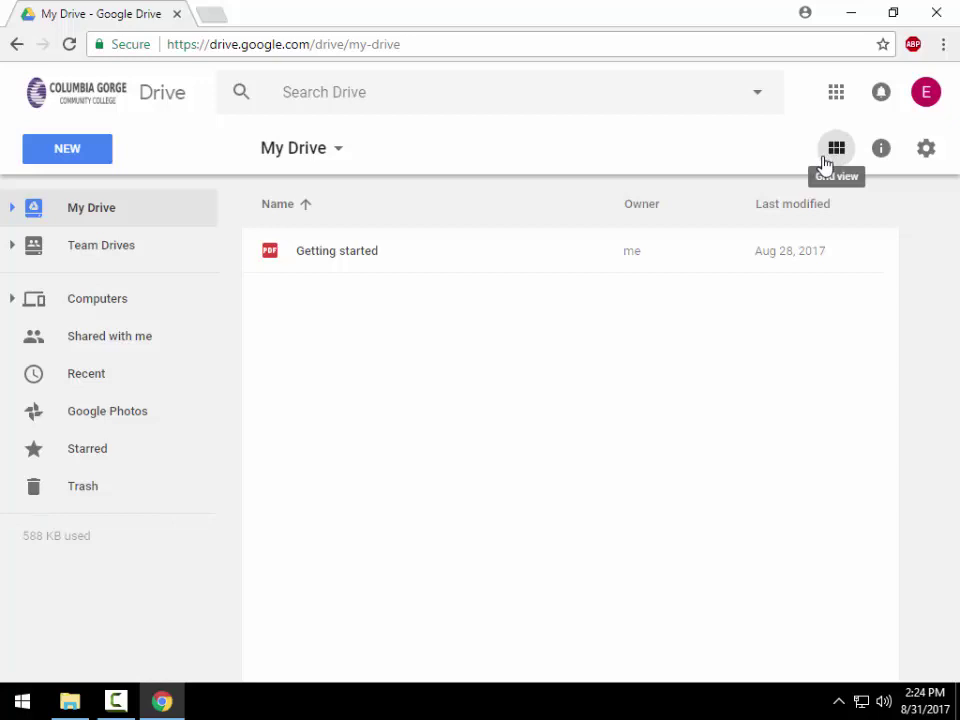
click(882, 149)
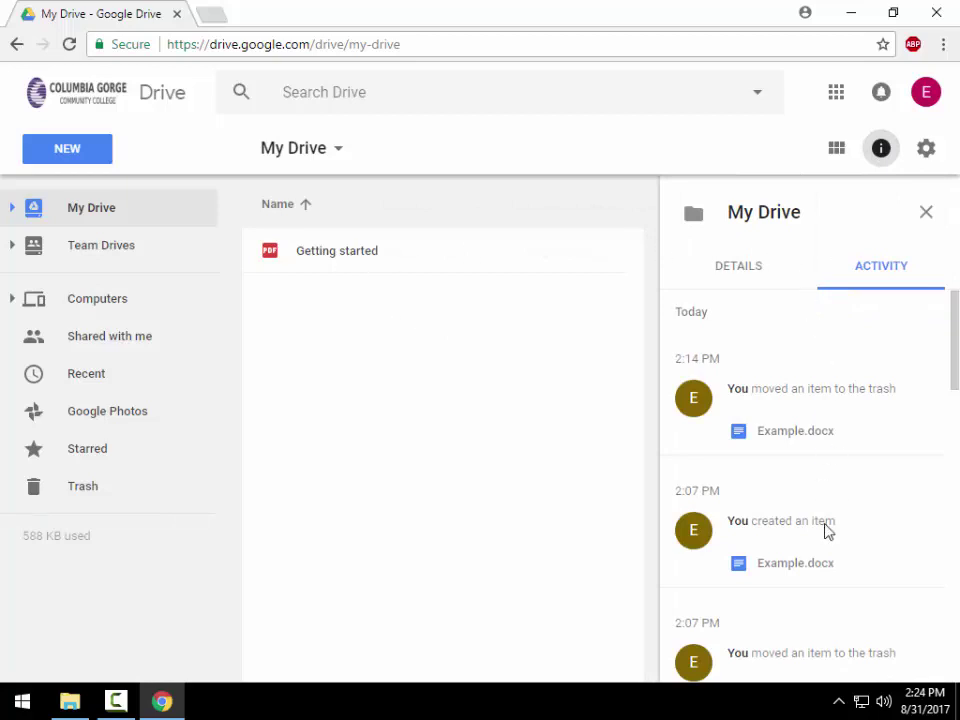
click(733, 274)
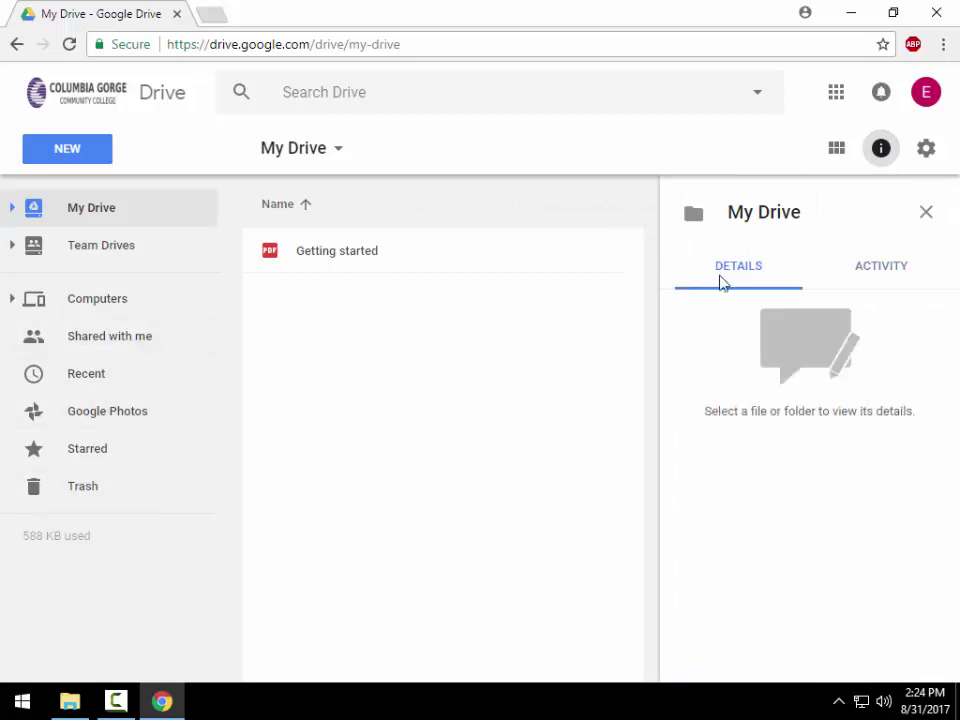
- Select Getting started and scroll through its details in the panel
click(375, 258)
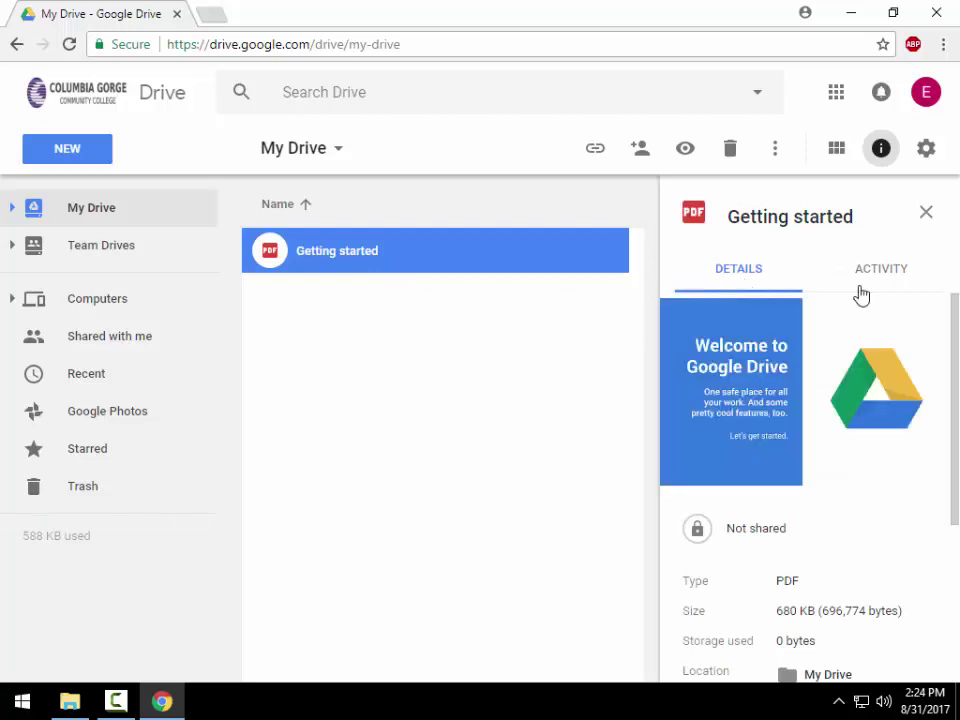
scroll(822, 385, down, 2)
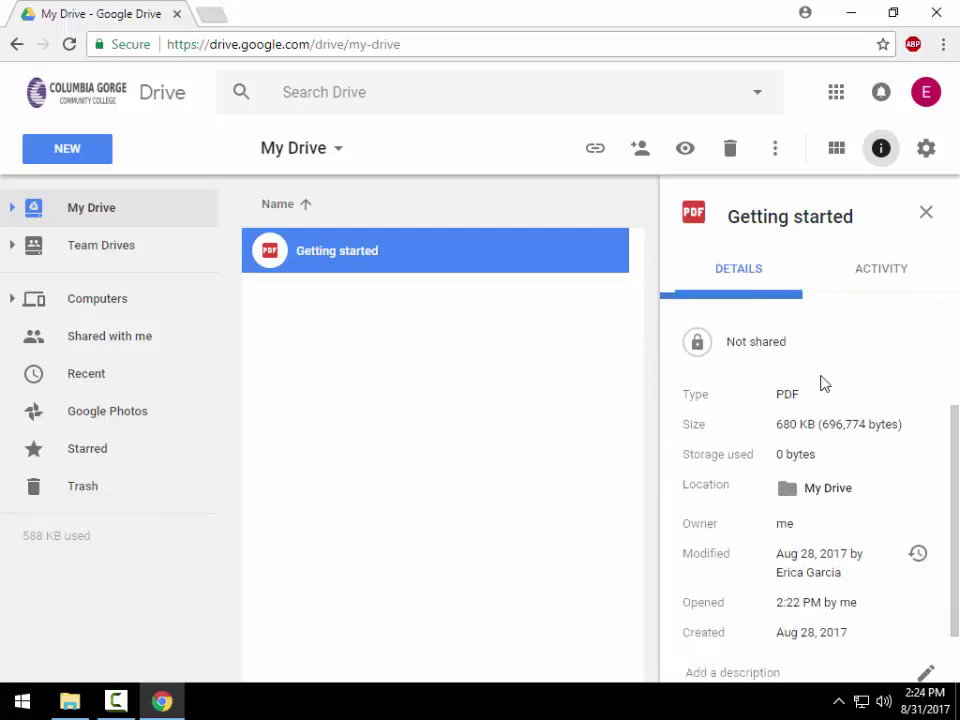
scroll(802, 555, down, 1)
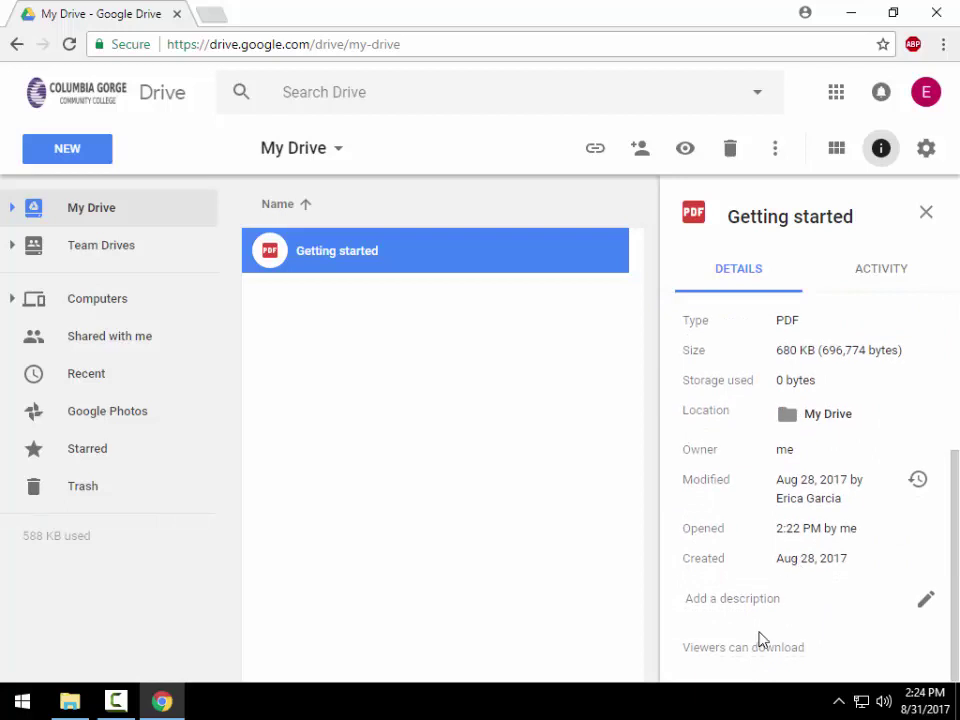
scroll(765, 620, up, 3)
scroll(790, 550, down, 3)
scroll(885, 564, up, 3)
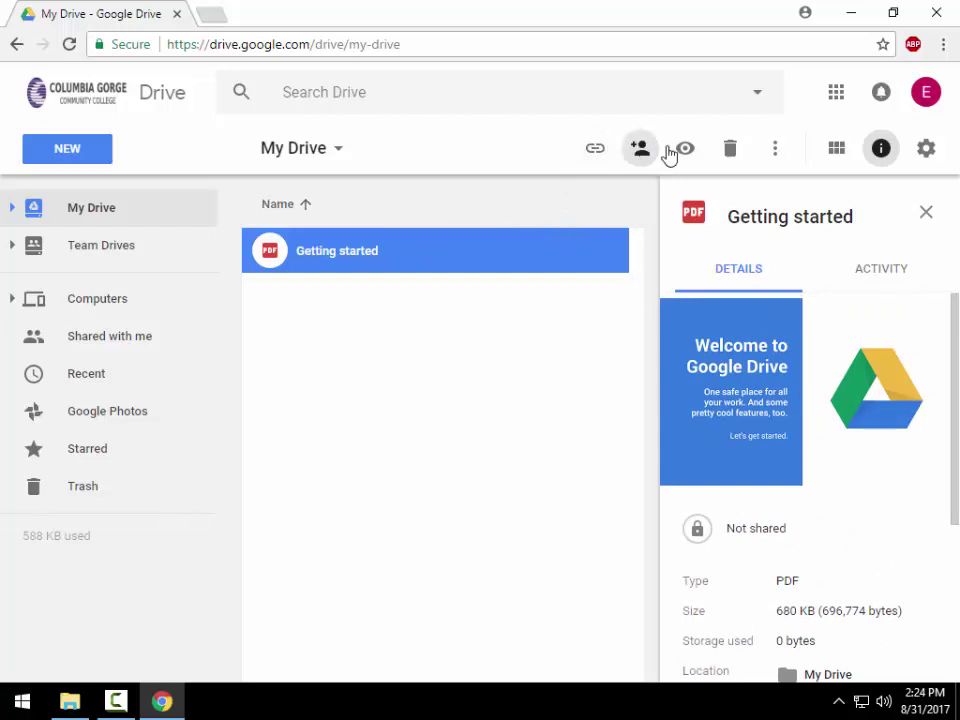
click(926, 213)
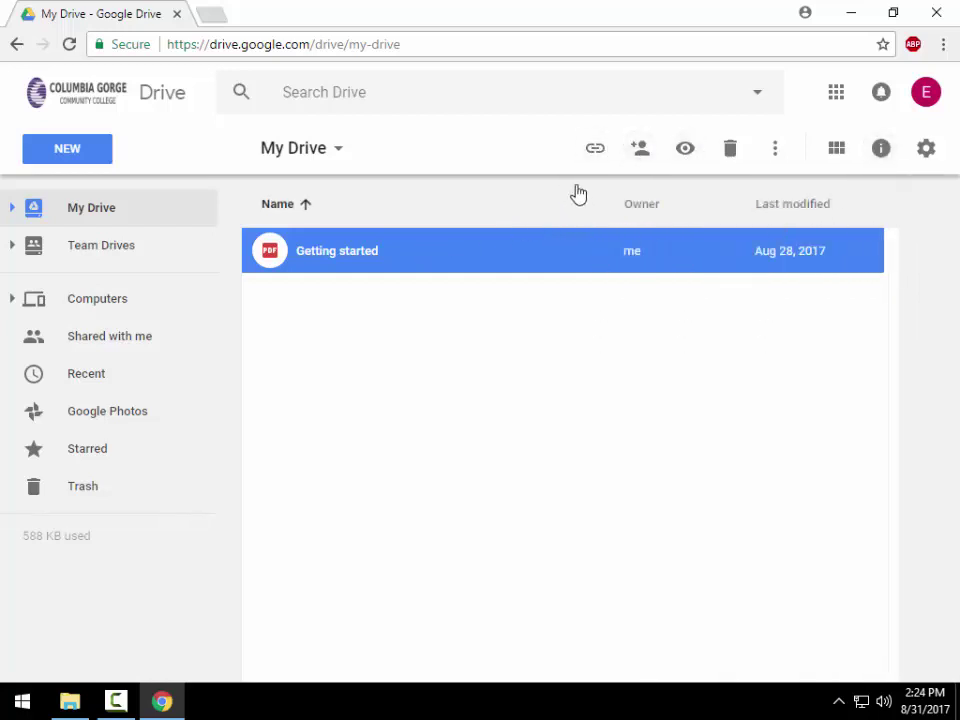
right_click(356, 258)
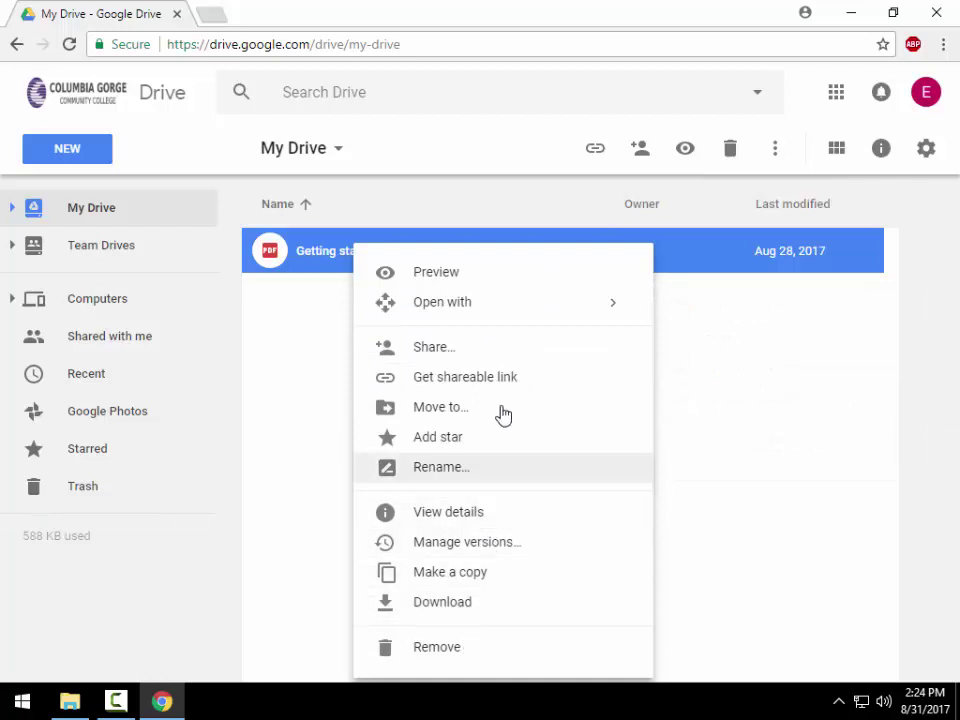
click(317, 328)
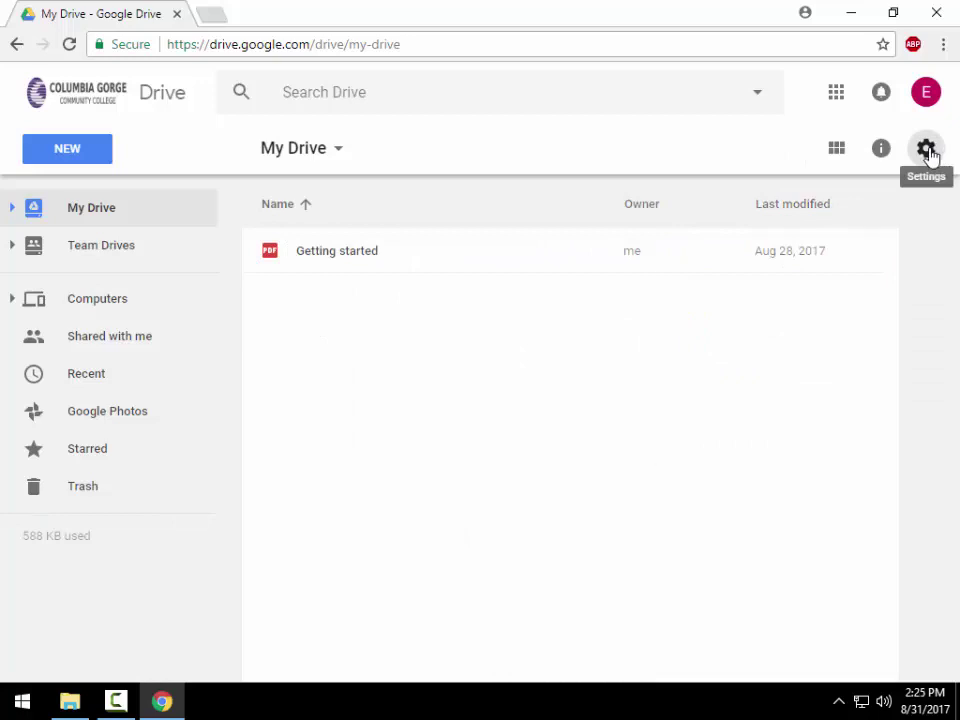
click(927, 152)
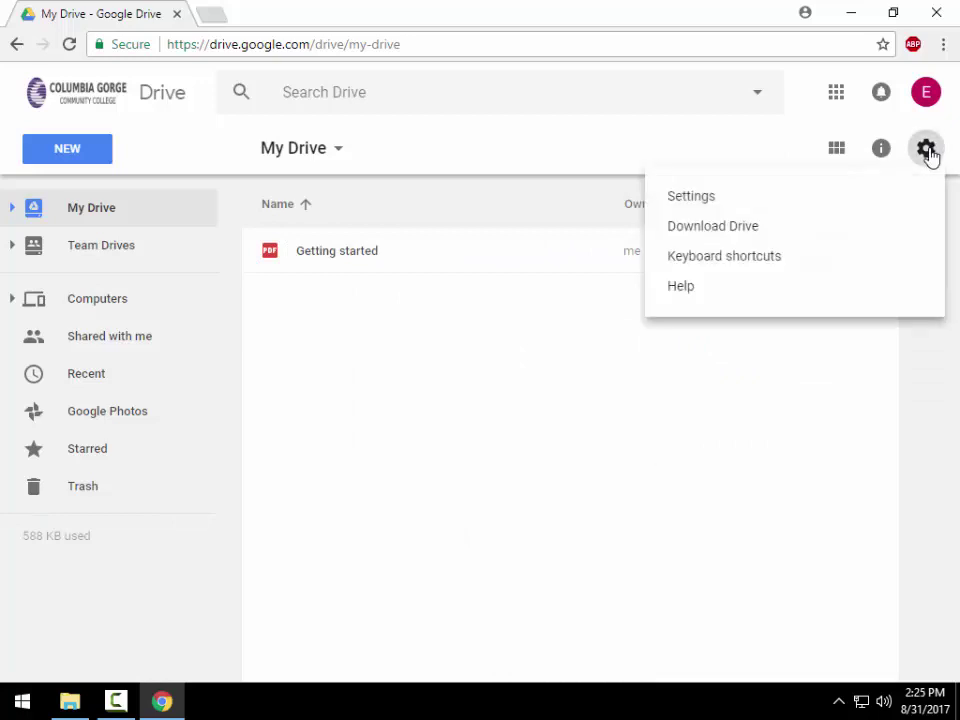
click(707, 205)
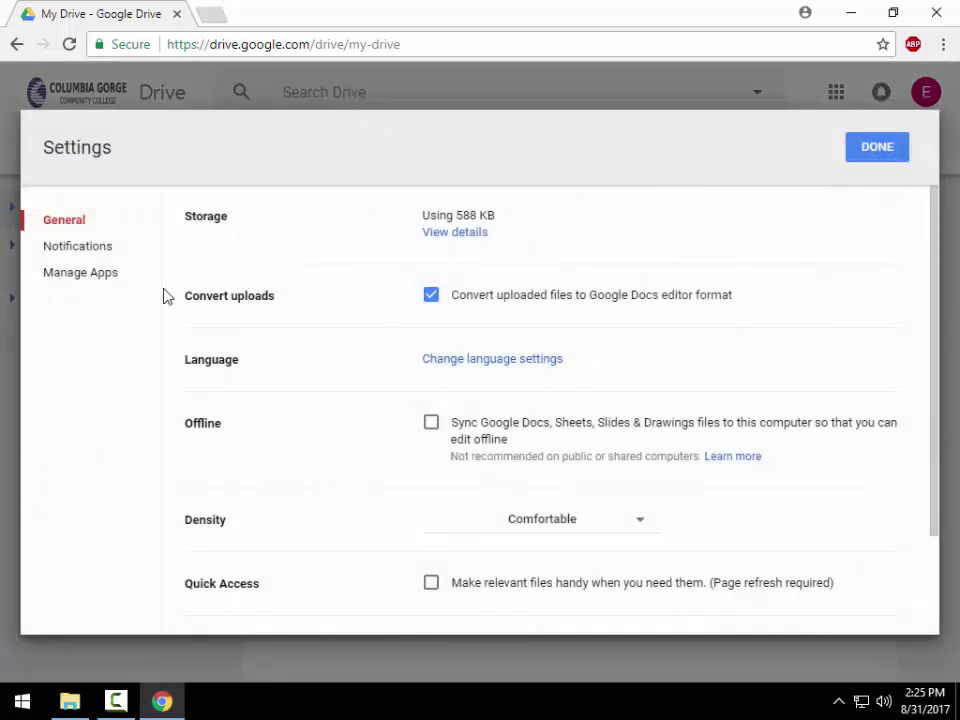
drag(190, 296, 279, 300)
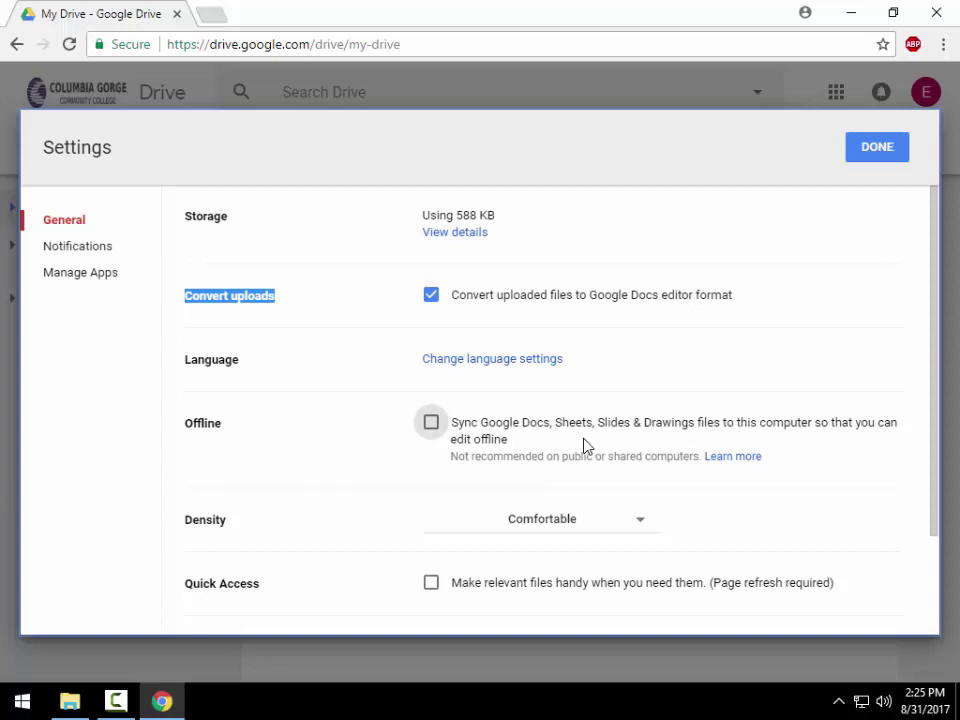
scroll(455, 285, down, 1)
scroll(484, 294, down, 1)
scroll(484, 294, up, 2)
click(887, 155)
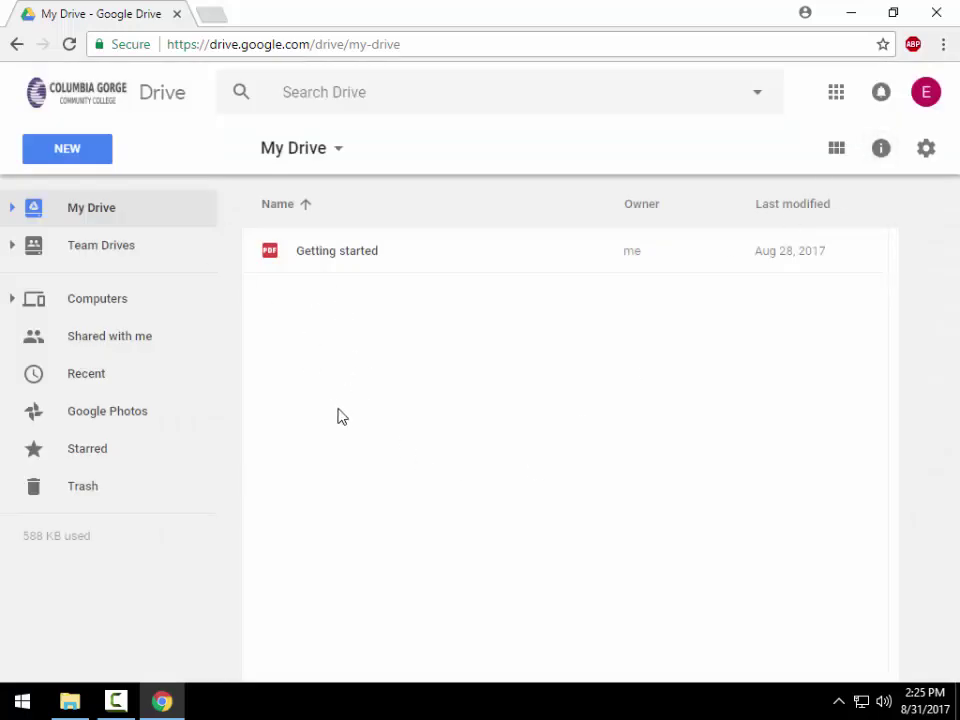
right_click(352, 317)
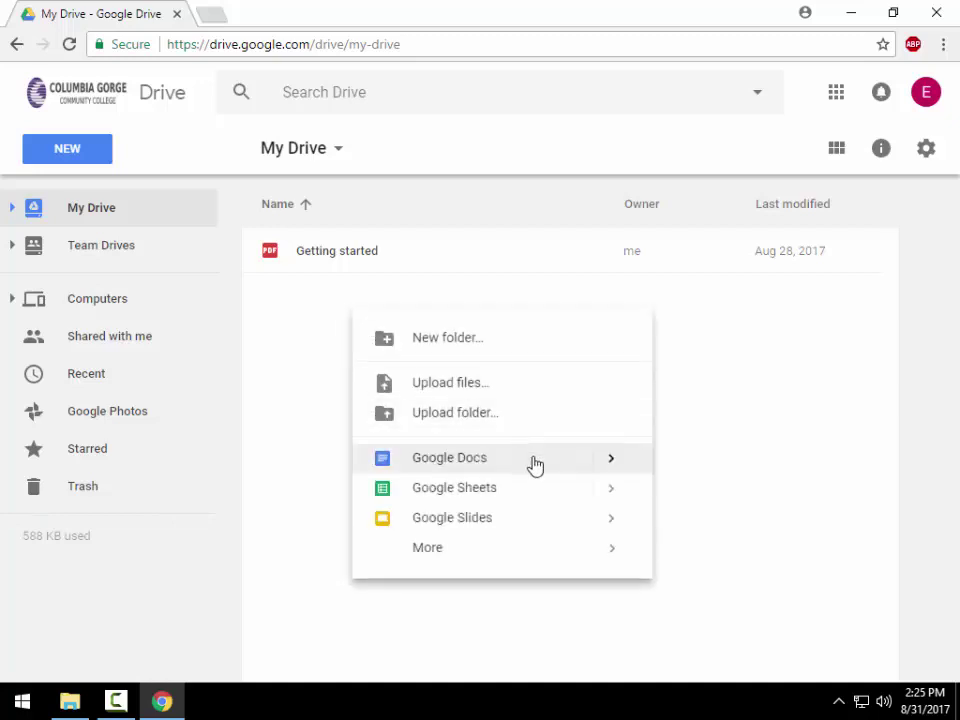
click(67, 150)
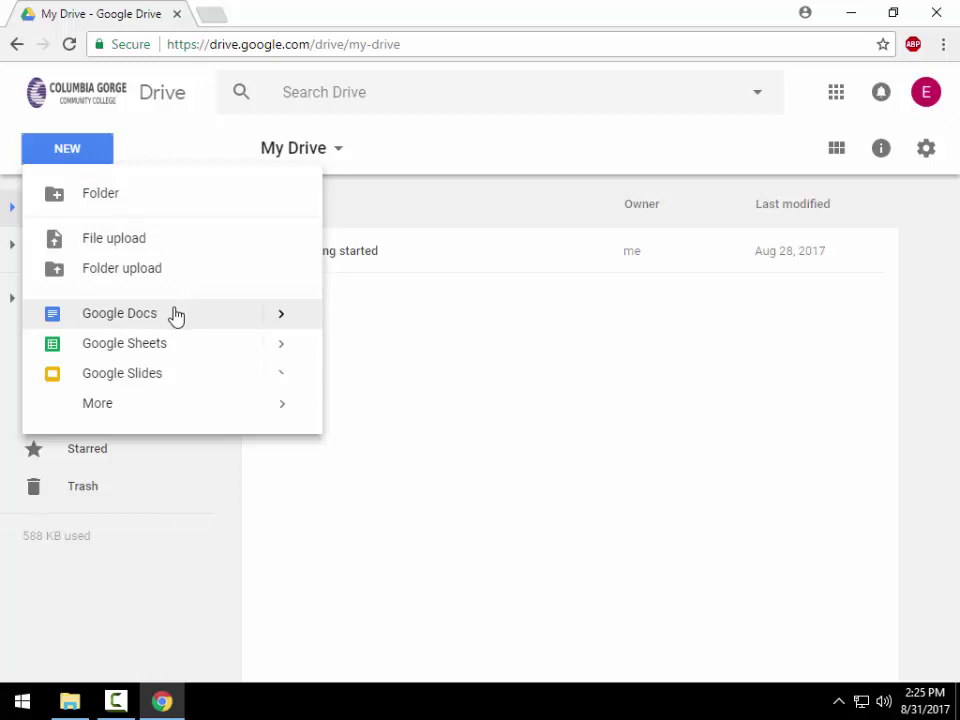
click(284, 315)
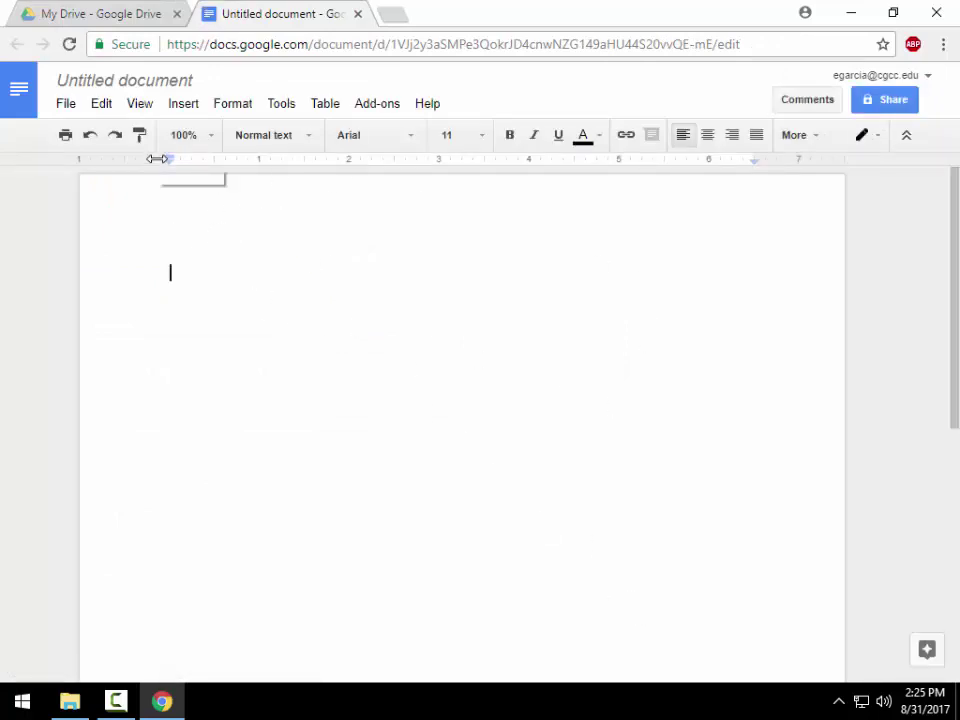
click(358, 14)
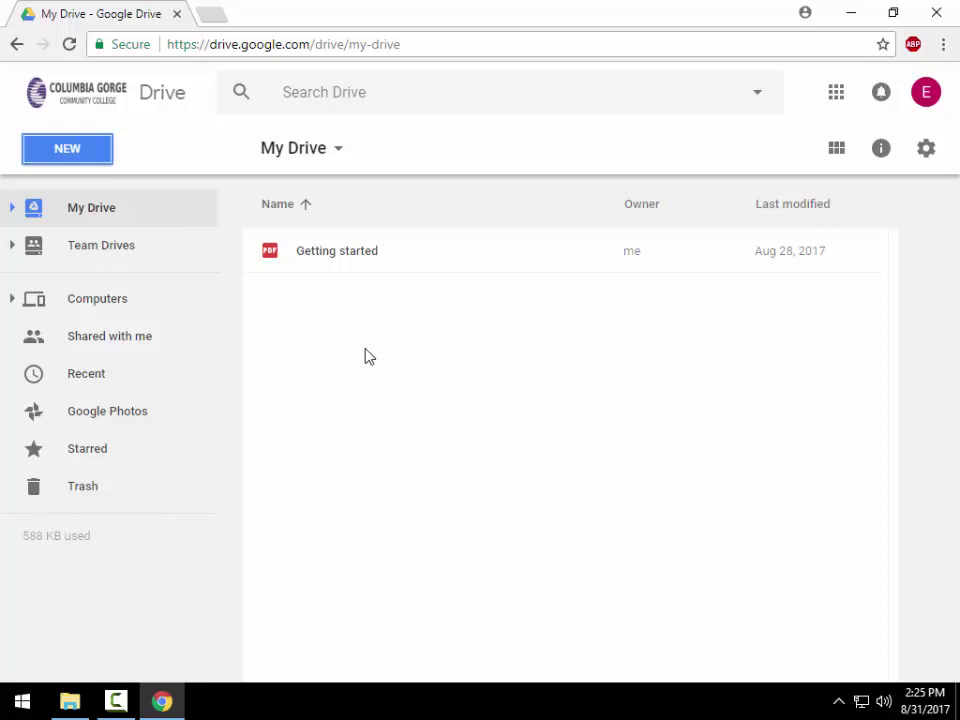
- Create a new Google Doc from the Report Luxe template in the General template gallery
click(88, 157)
mouse_move(290, 316)
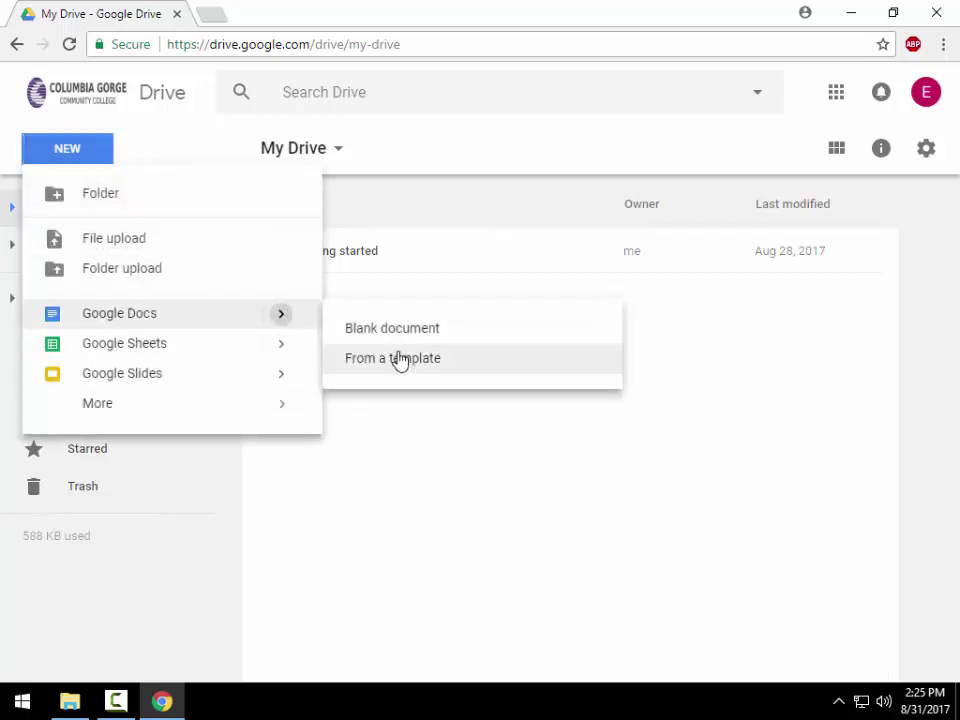
click(396, 358)
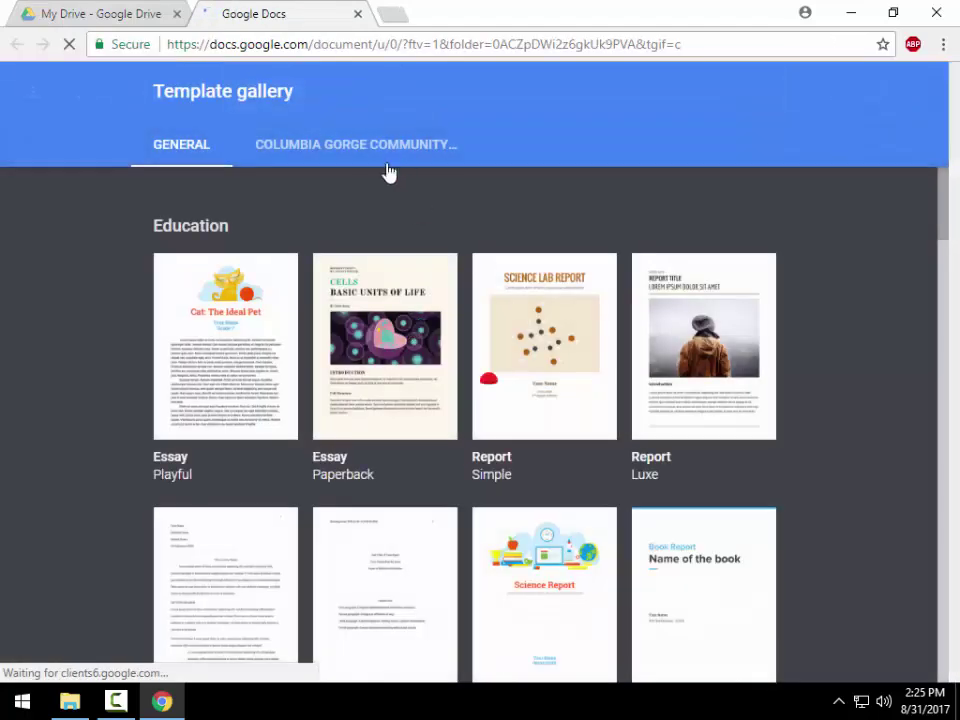
click(312, 148)
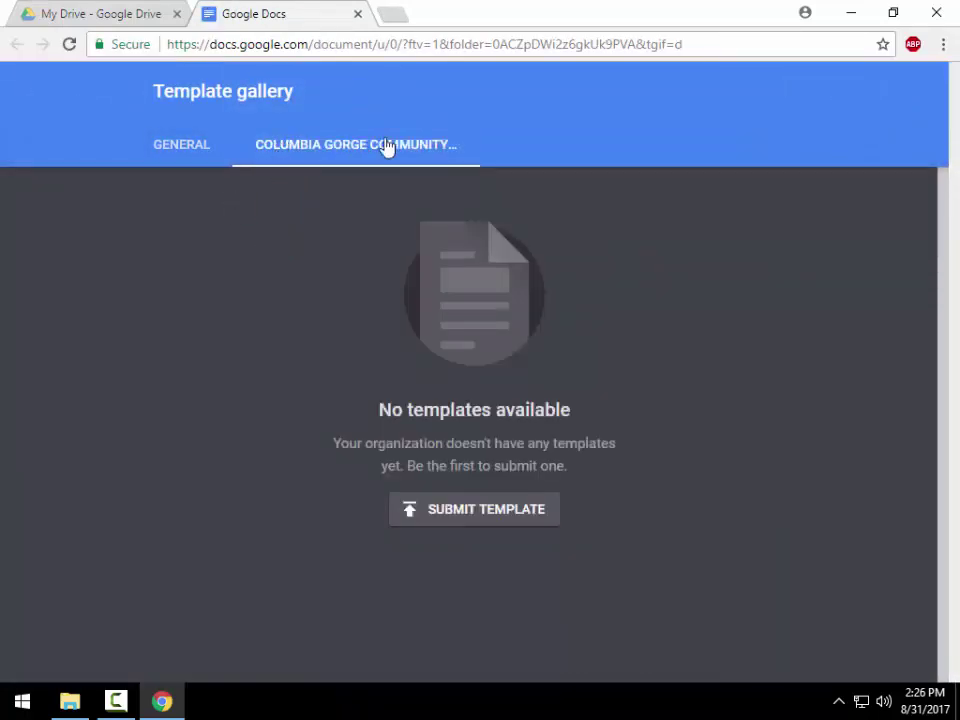
click(164, 147)
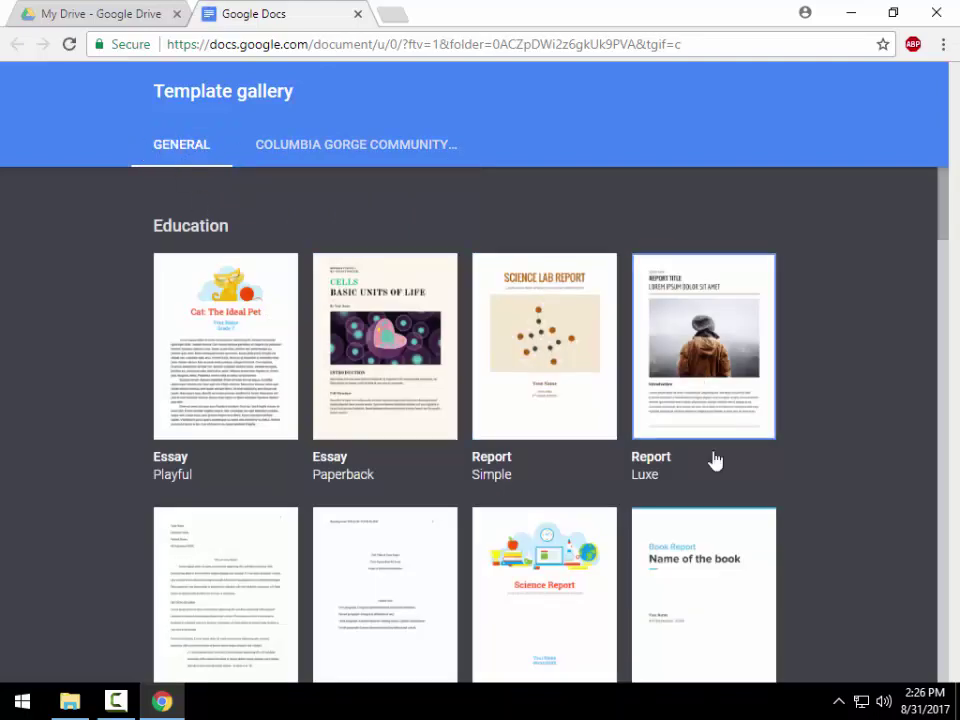
scroll(555, 560, down, 5)
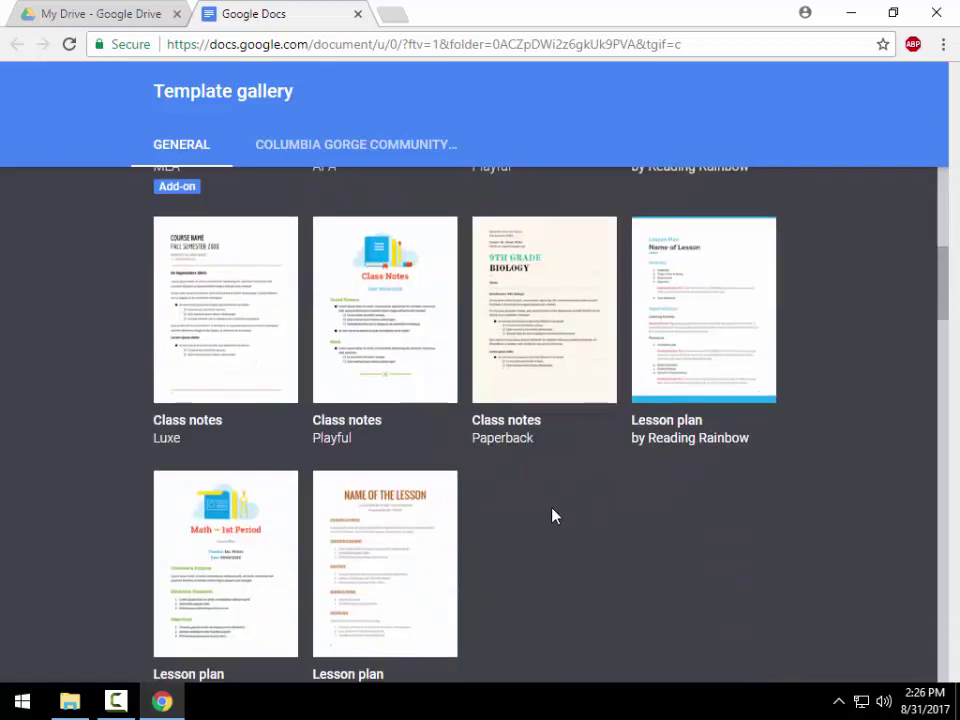
scroll(572, 507, up, 5)
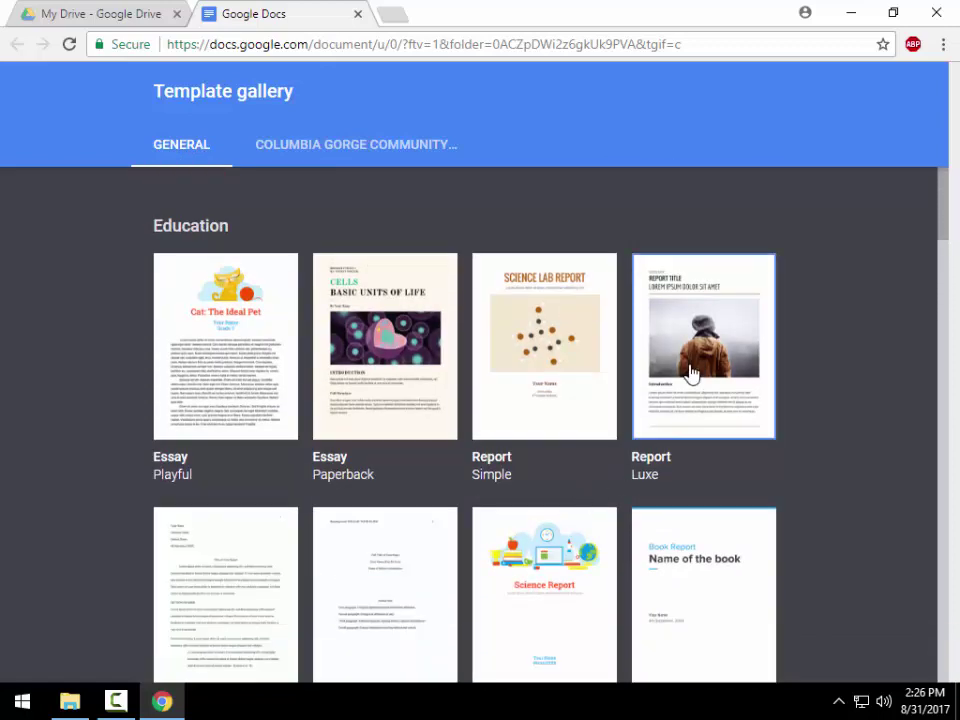
click(697, 358)
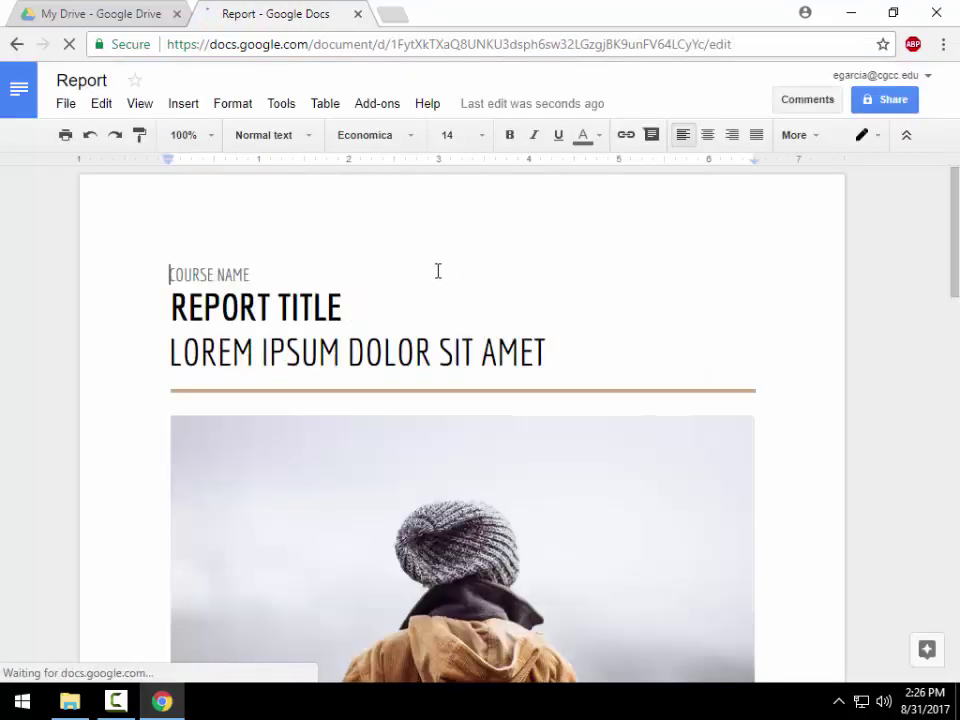
- Append 'Example' to the 'Report' title so the document is named 'Report Example'
scroll(425, 255, down, 5)
scroll(438, 243, down, 15)
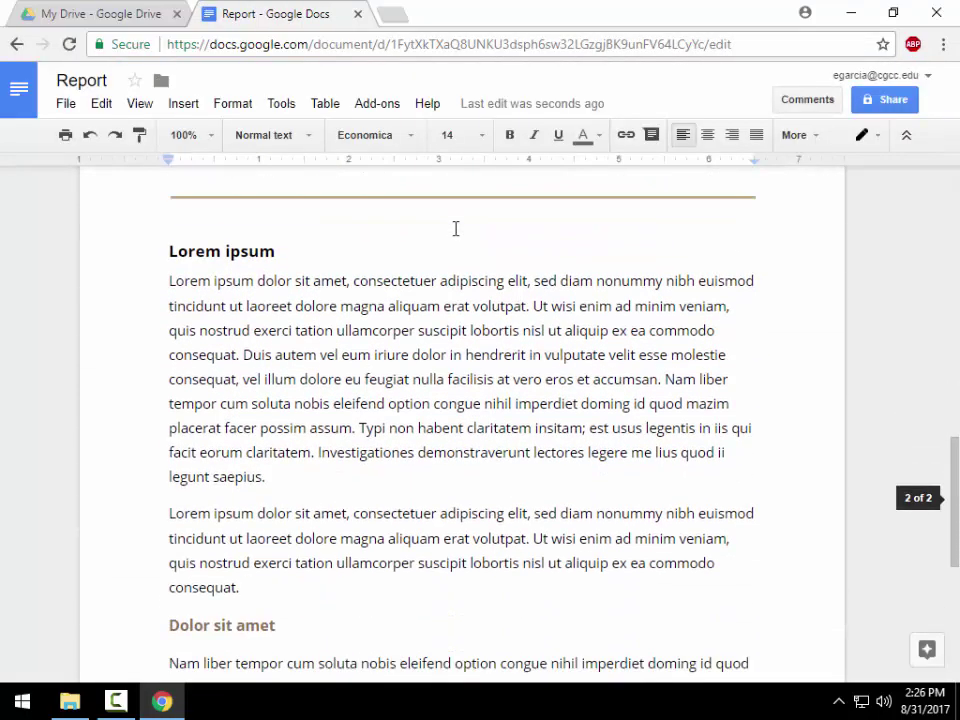
scroll(447, 303, down, 1)
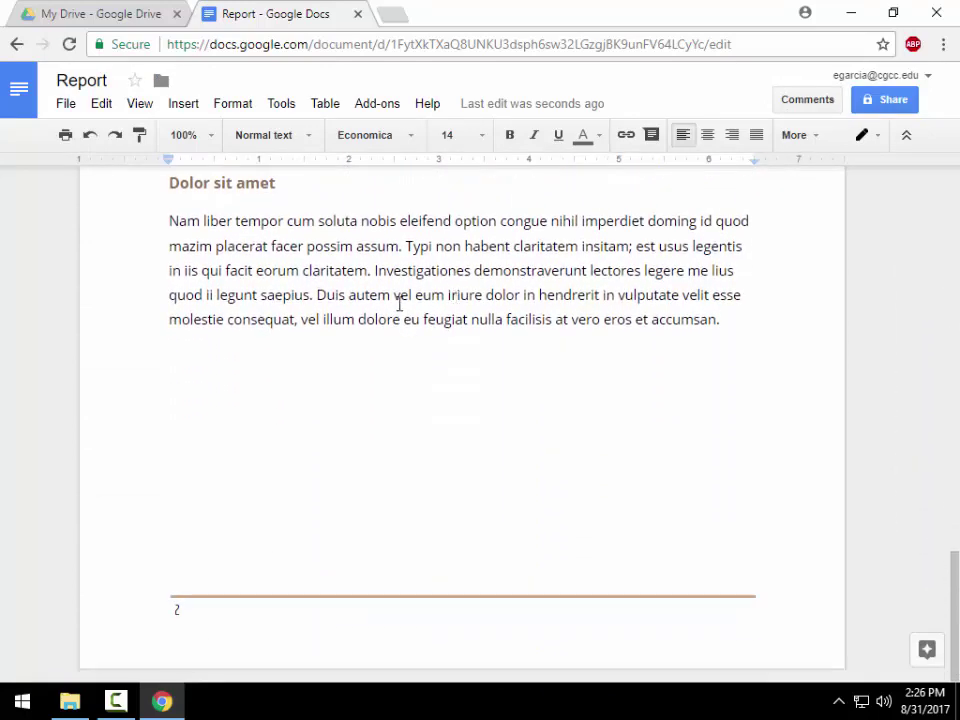
scroll(400, 304, up, 5)
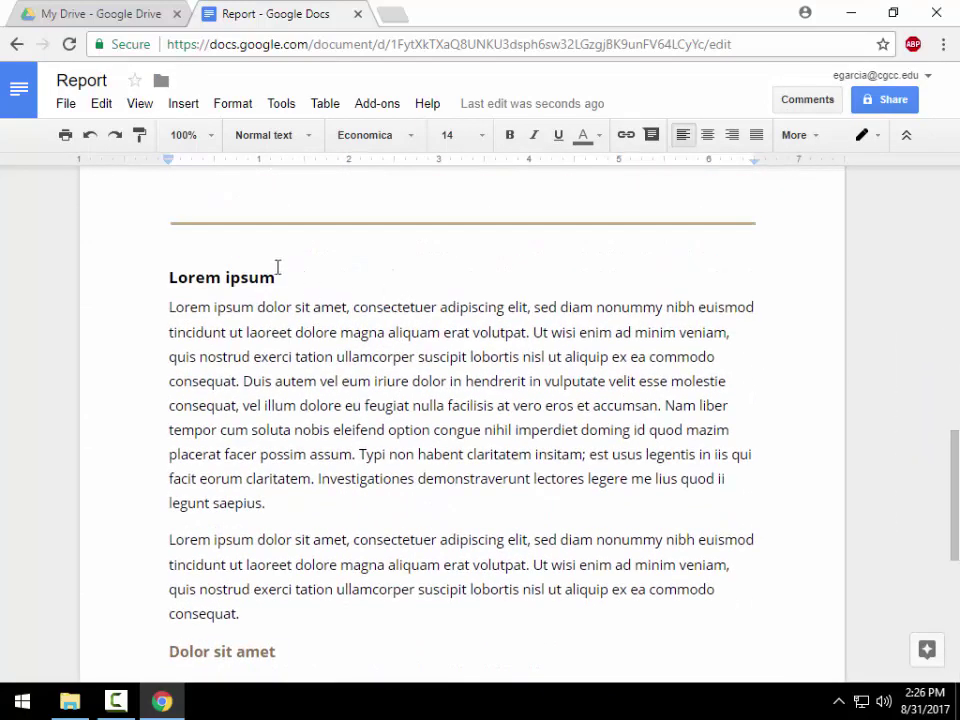
scroll(373, 257, up, 10)
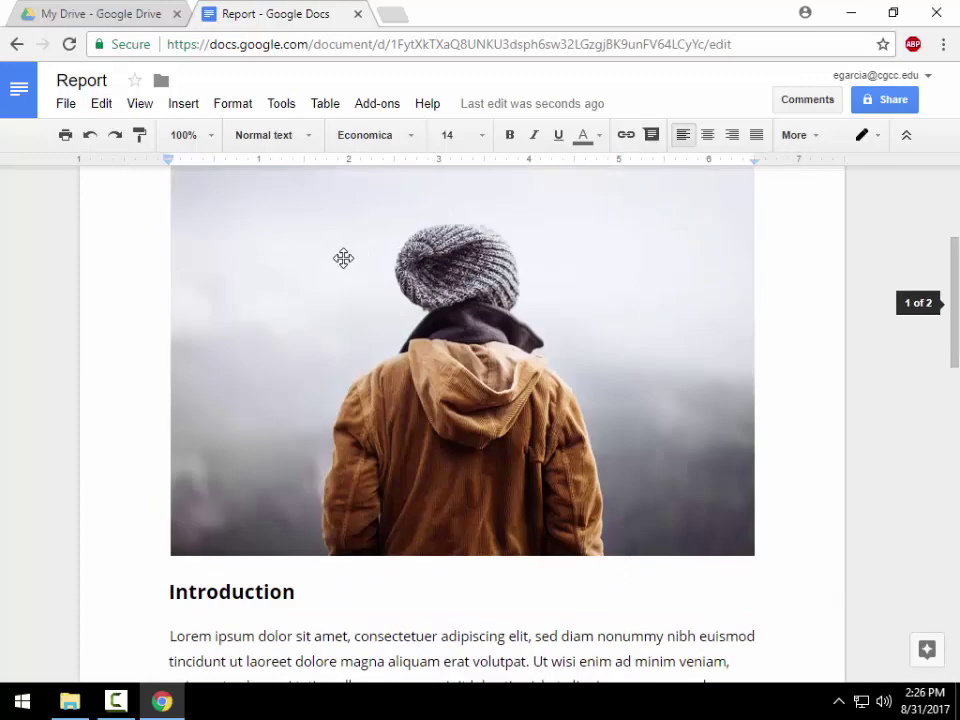
click(119, 80)
text(Example)
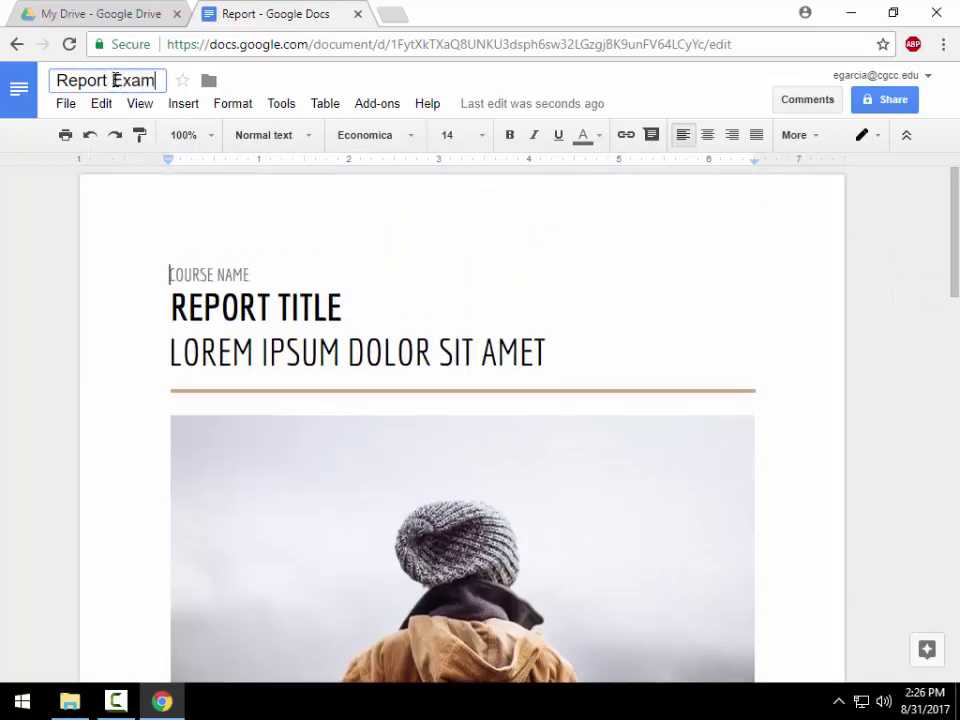
click(84, 214)
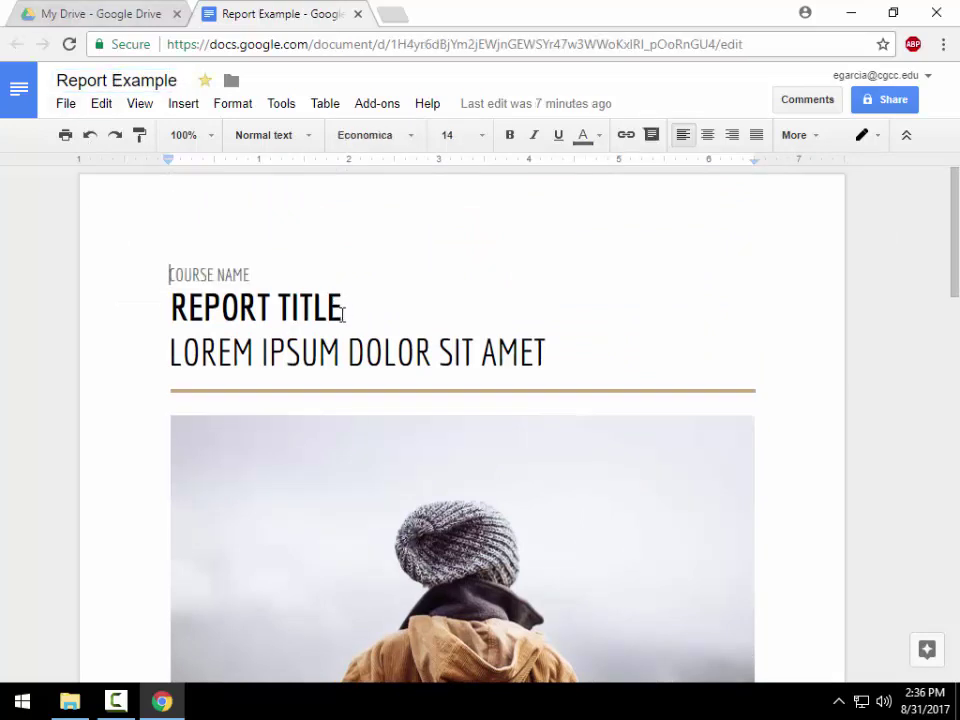
click(65, 103)
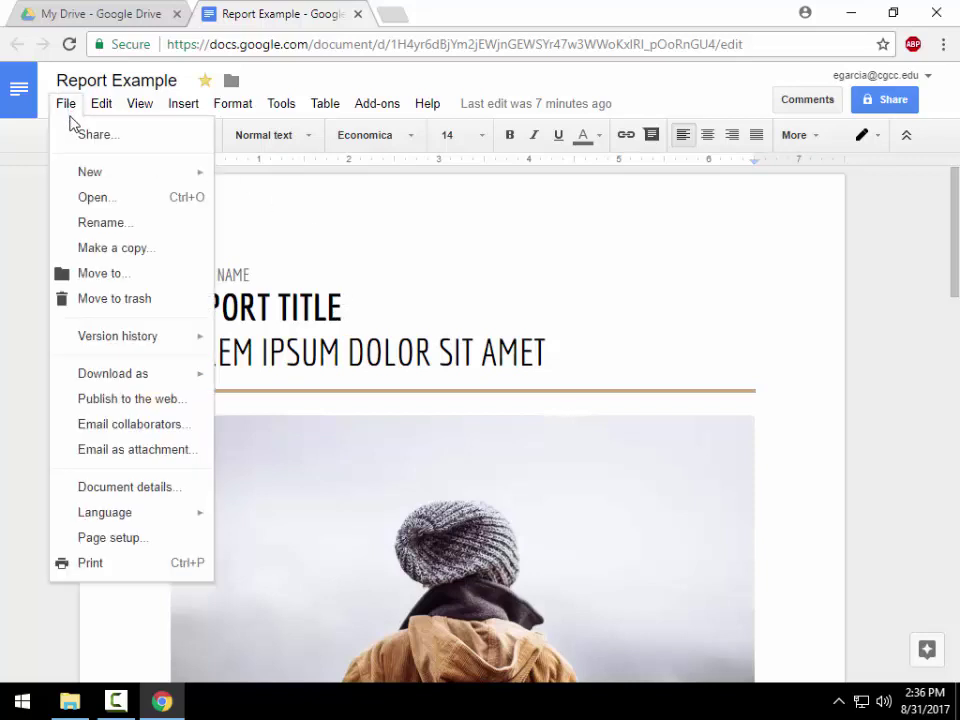
click(397, 268)
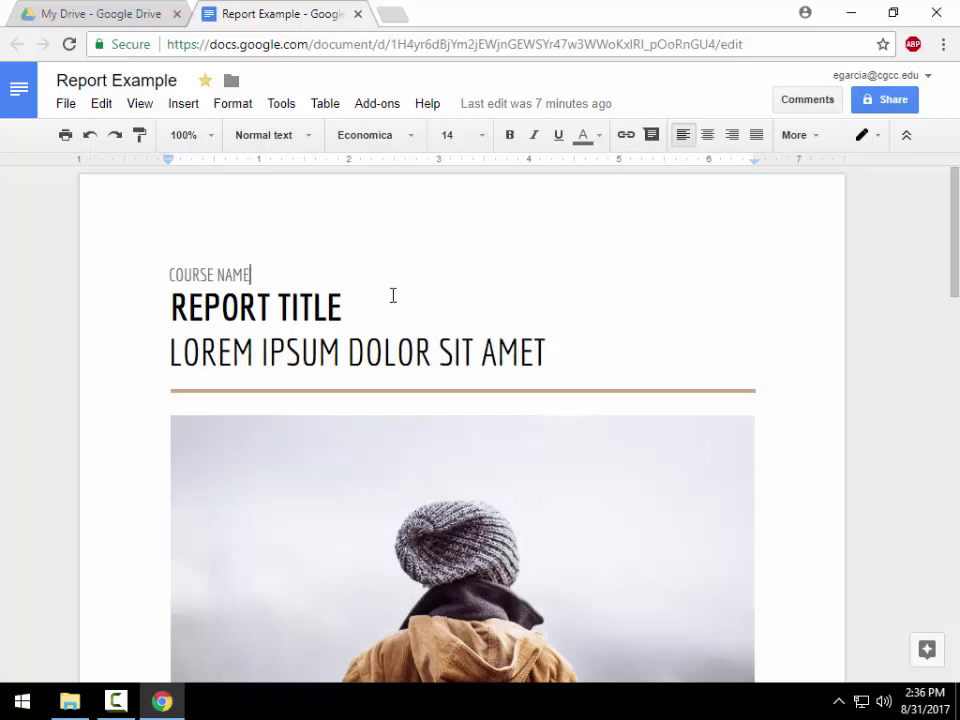
- Delete the word TITLE from the REPORT TITLE heading, then close the document
click(393, 295)
double_click(283, 308)
key(BackSpace)
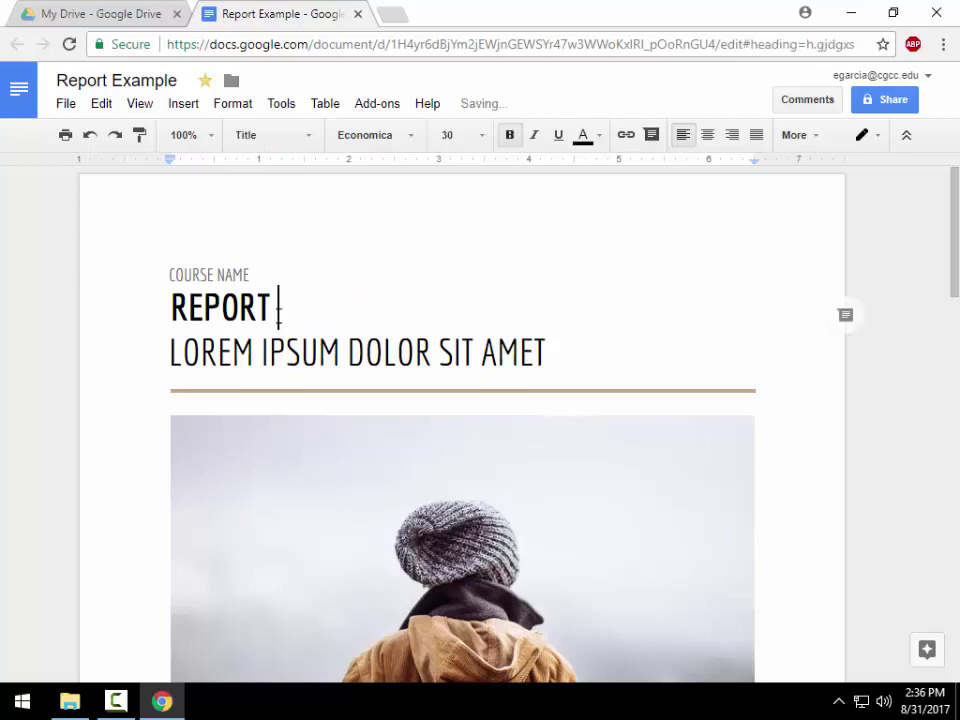
mouse_move(493, 117)
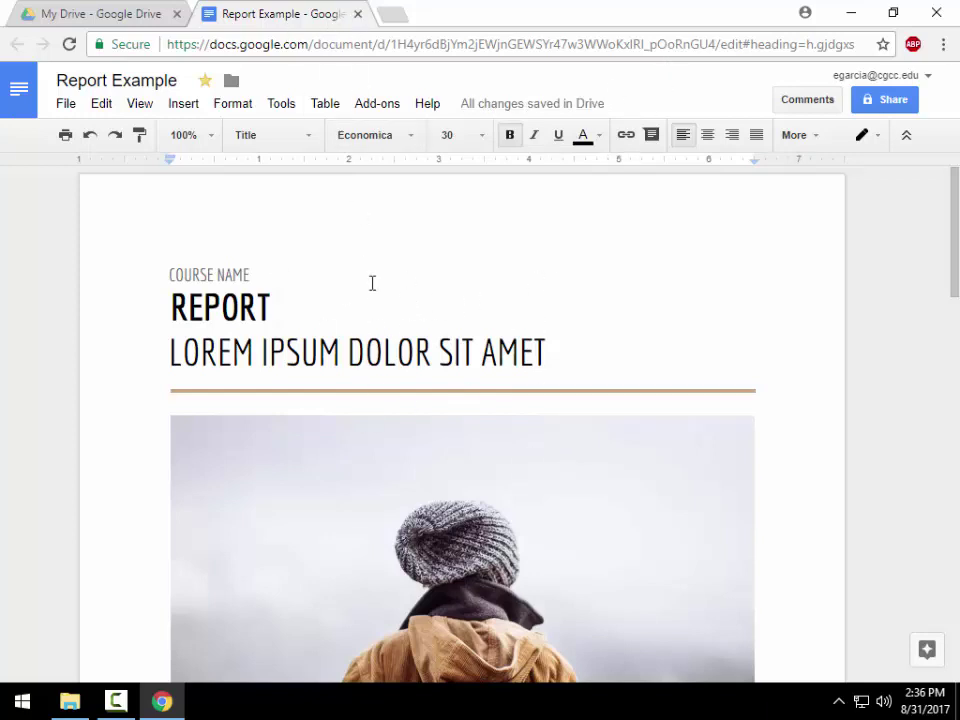
click(358, 14)
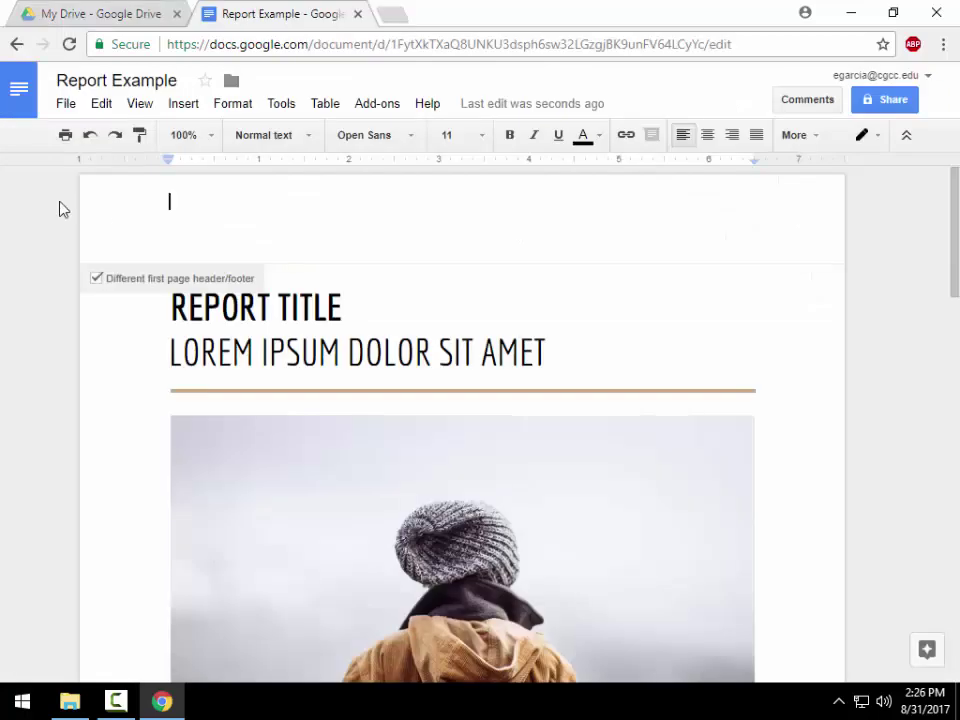
- Look through the File > Download as formats, then switch back to the My Drive tab
click(79, 354)
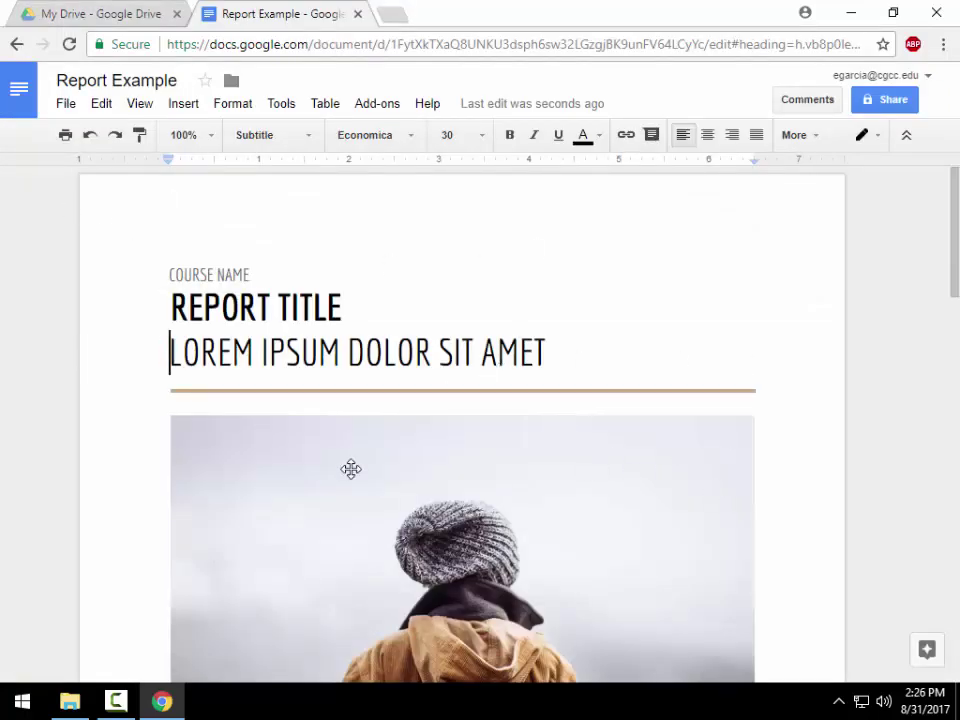
click(66, 104)
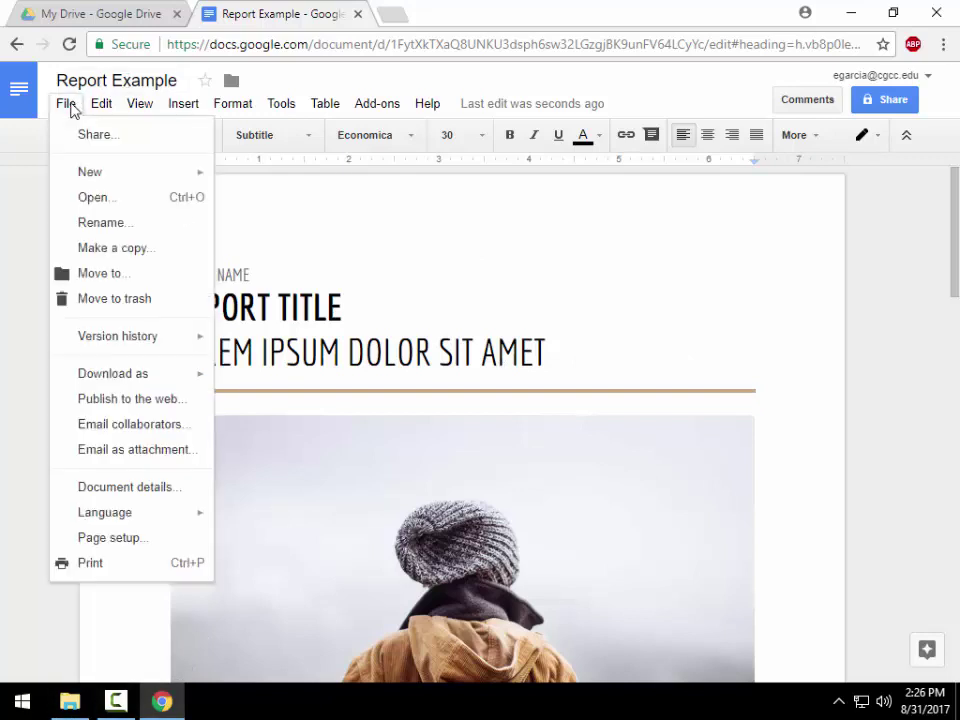
mouse_move(129, 373)
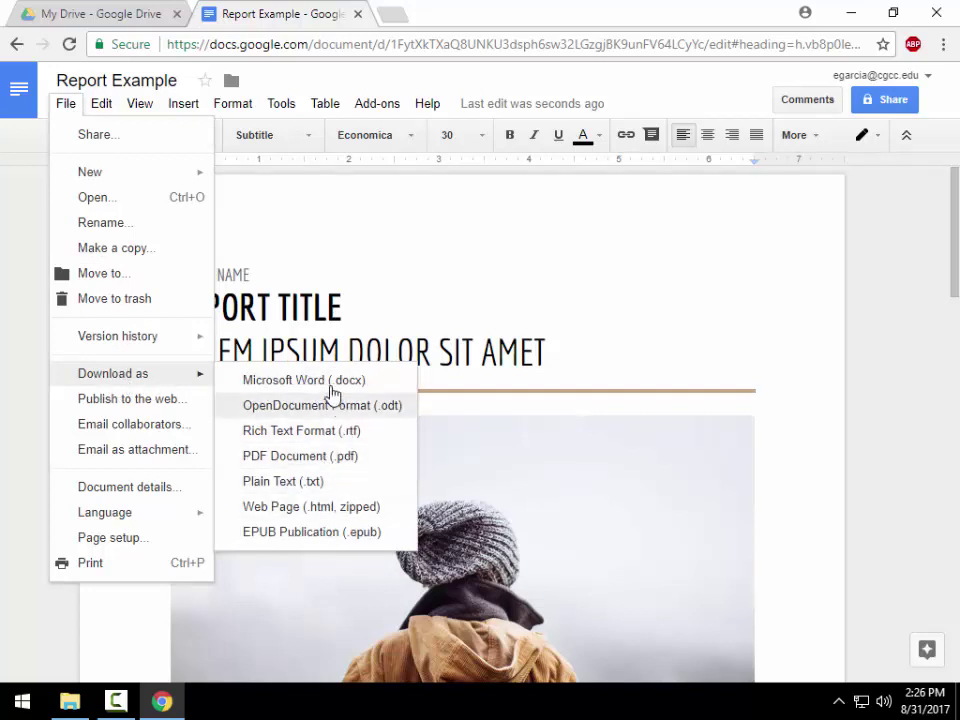
mouse_move(281, 103)
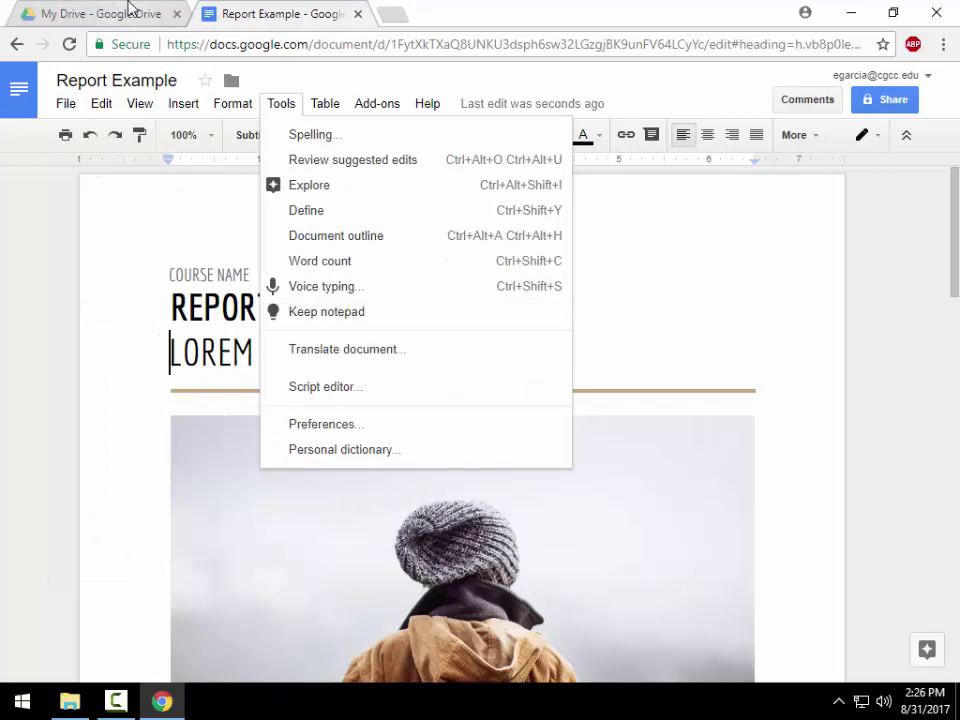
click(104, 12)
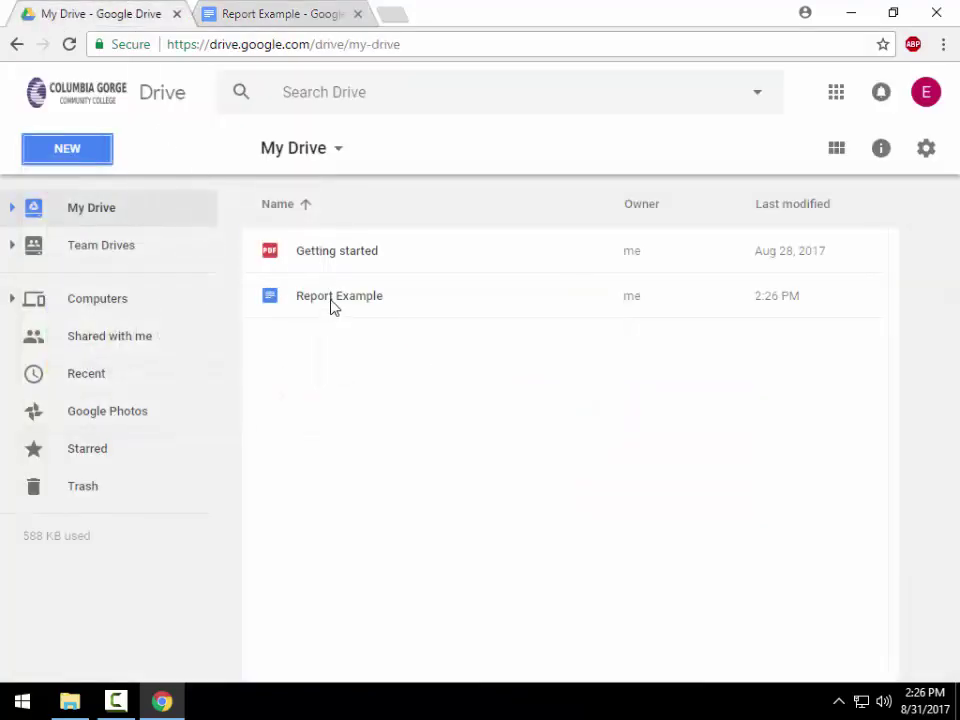
- Close the document tab and download Report Example from My Drive as a Word file
click(321, 13)
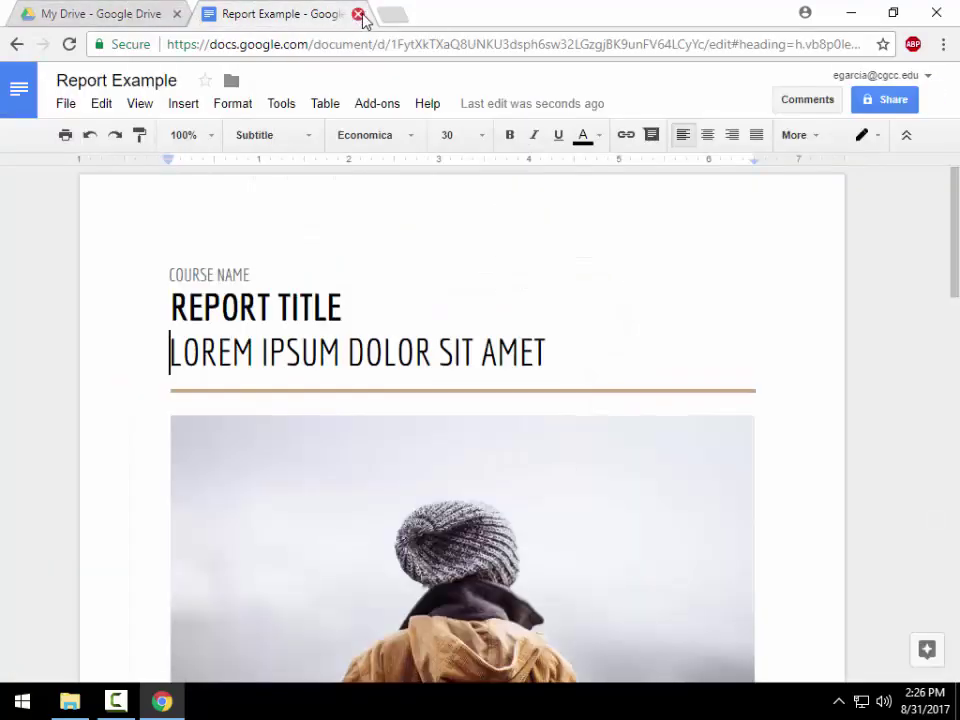
click(358, 14)
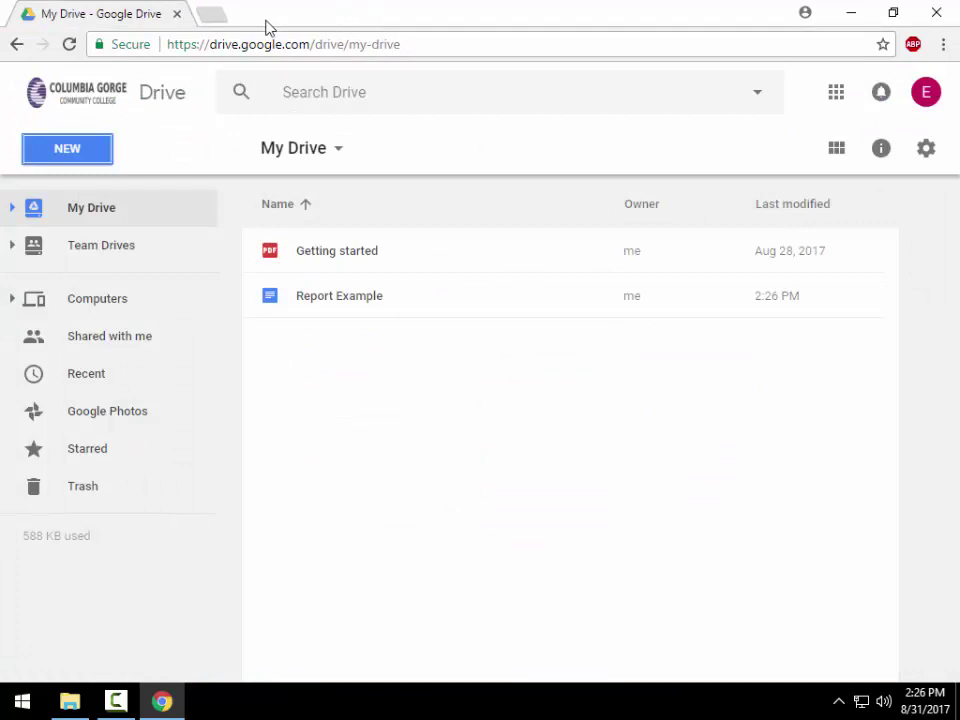
click(336, 300)
right_click(336, 302)
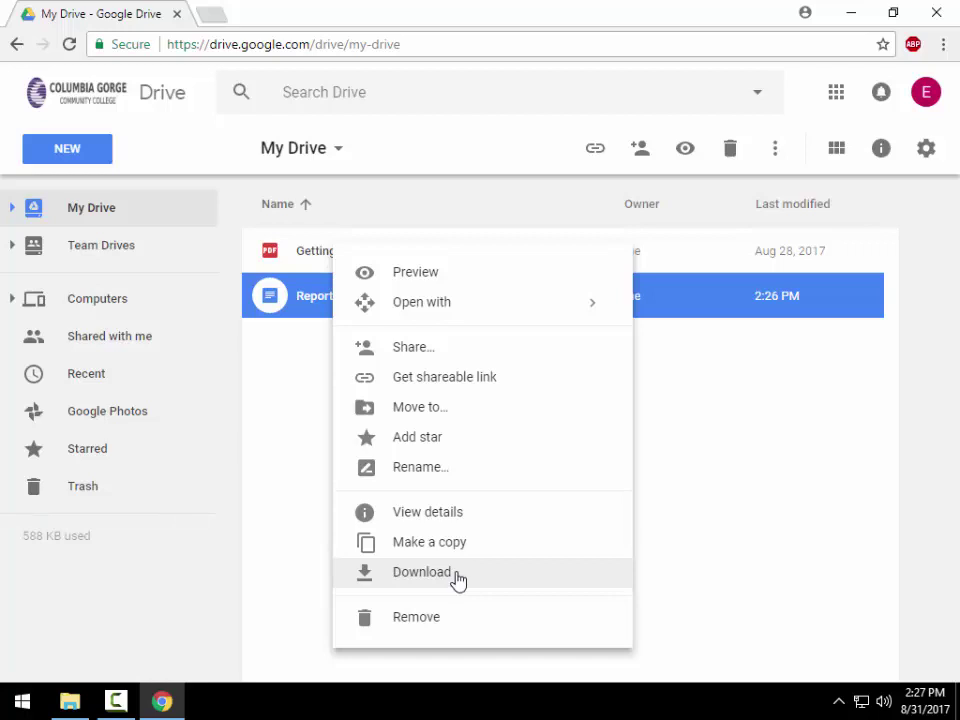
click(455, 574)
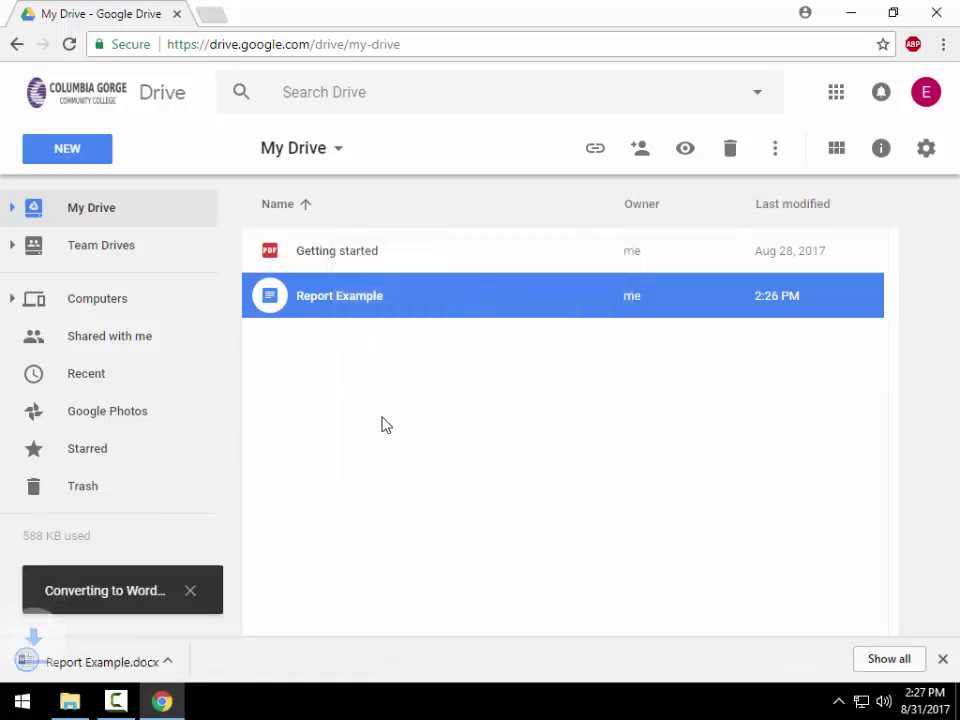
- Show Report Example.docx in the Downloads folder, then return to Google Drive
click(69, 701)
click(232, 137)
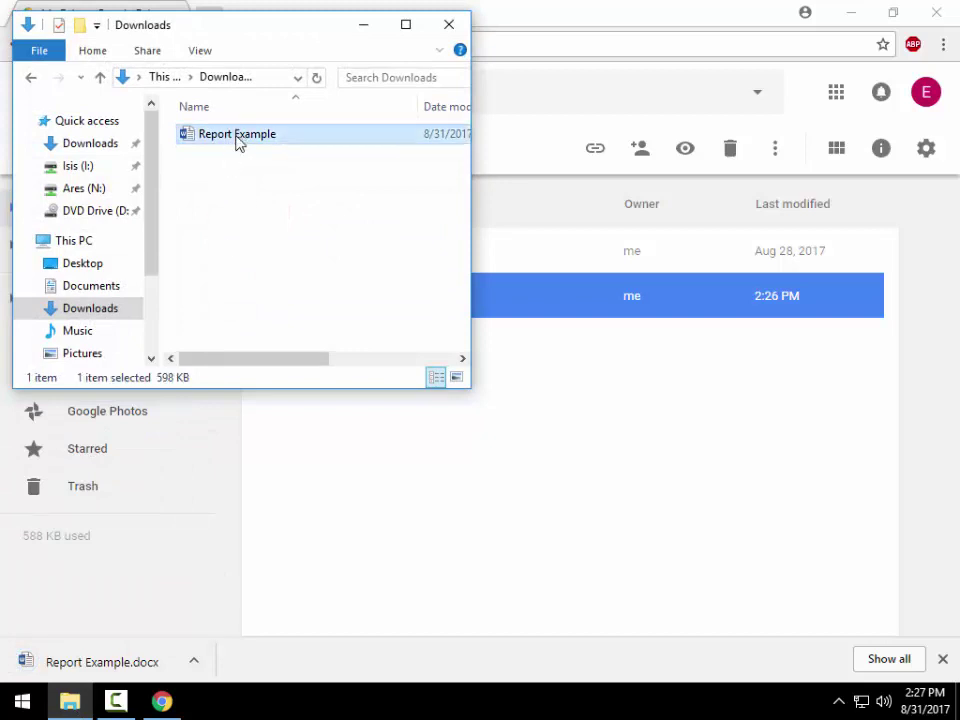
click(622, 437)
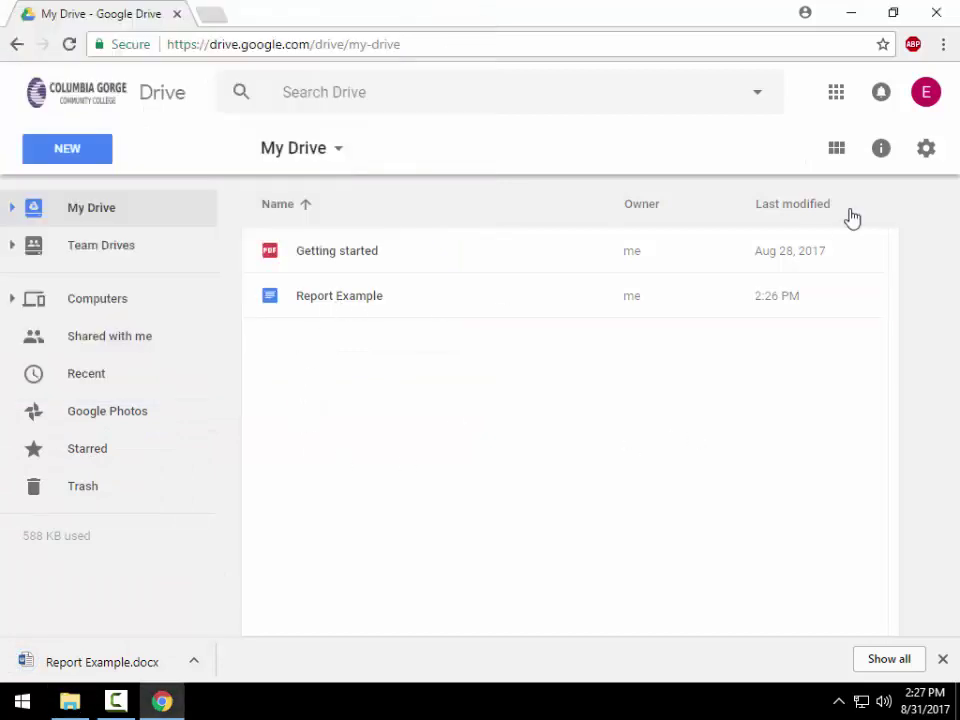
- Turn off converting uploaded files to Google Docs format in Drive settings
click(926, 149)
click(765, 199)
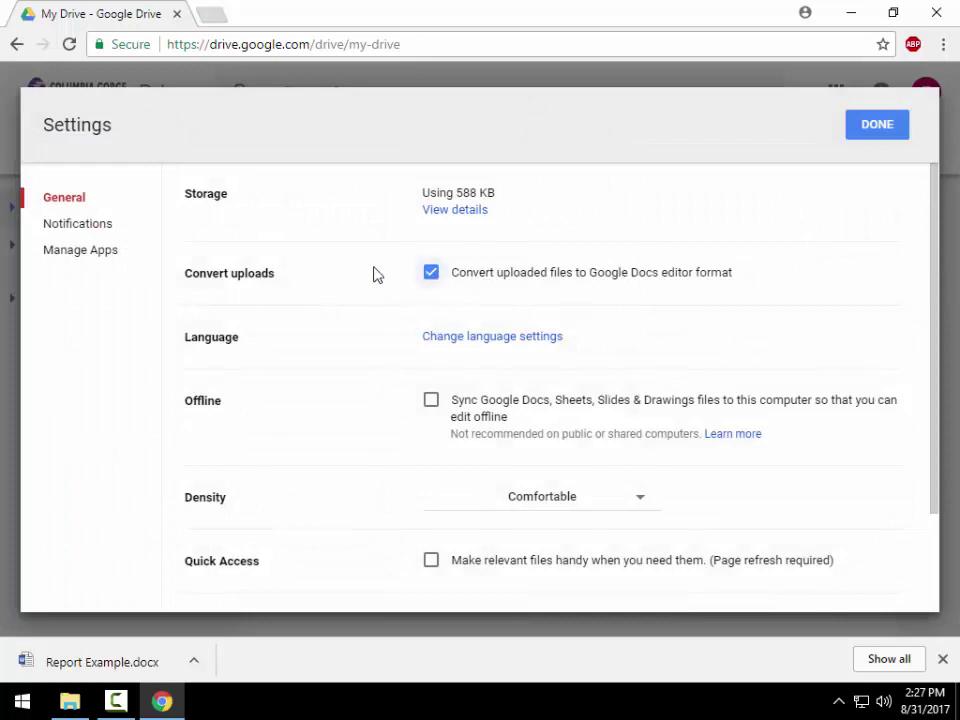
click(877, 124)
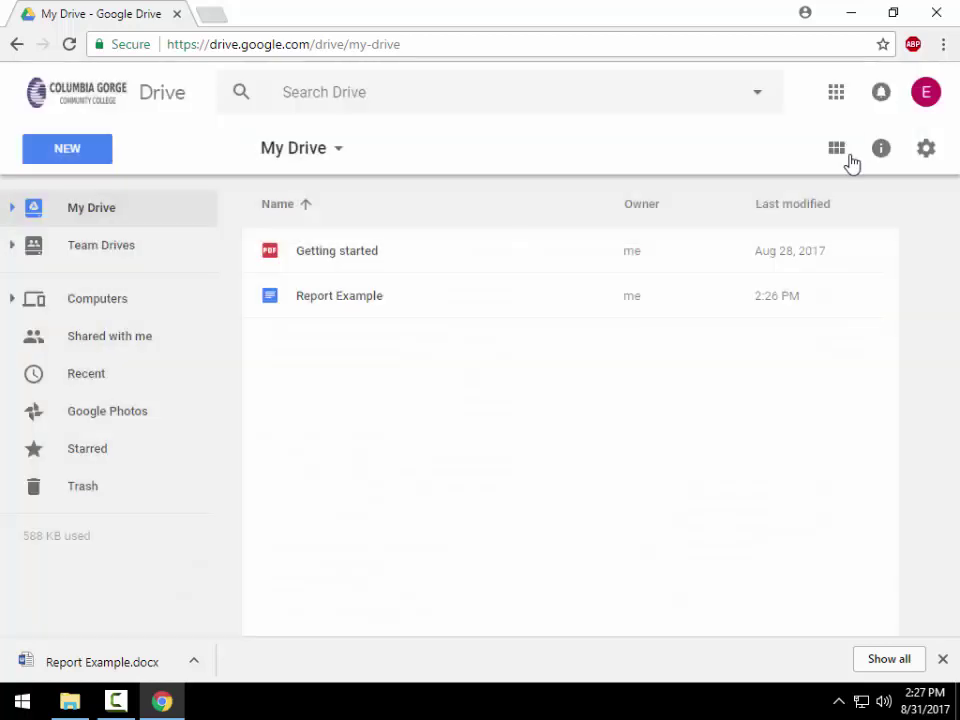
click(926, 148)
click(795, 199)
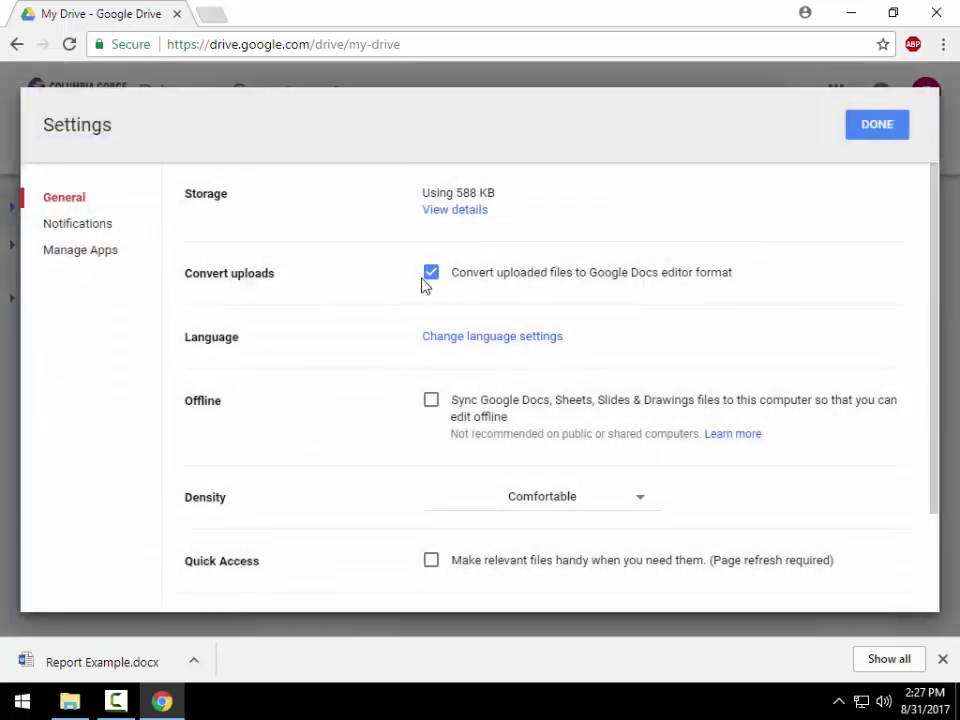
click(430, 274)
click(875, 127)
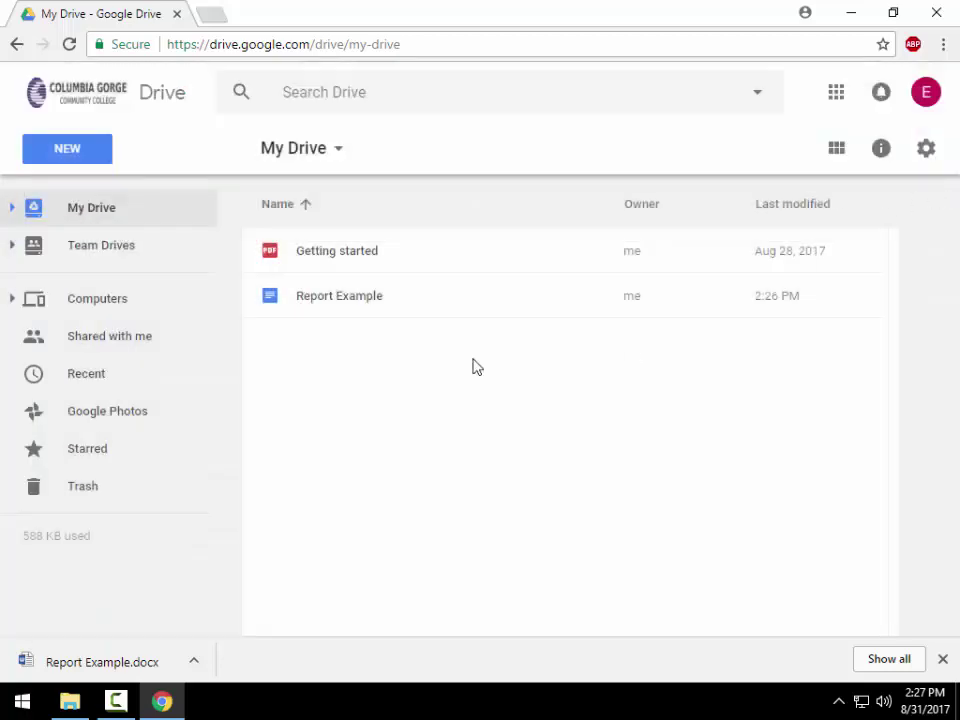
- Delete Report Example from My Drive and dismiss the removal notification
click(329, 304)
key(Delete)
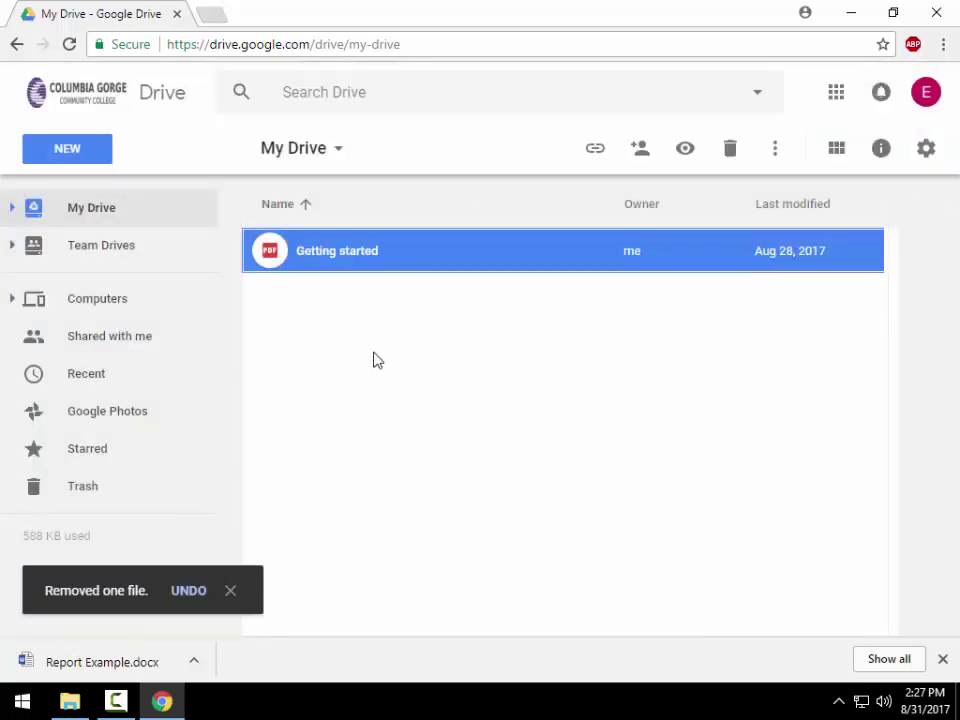
click(396, 375)
click(206, 591)
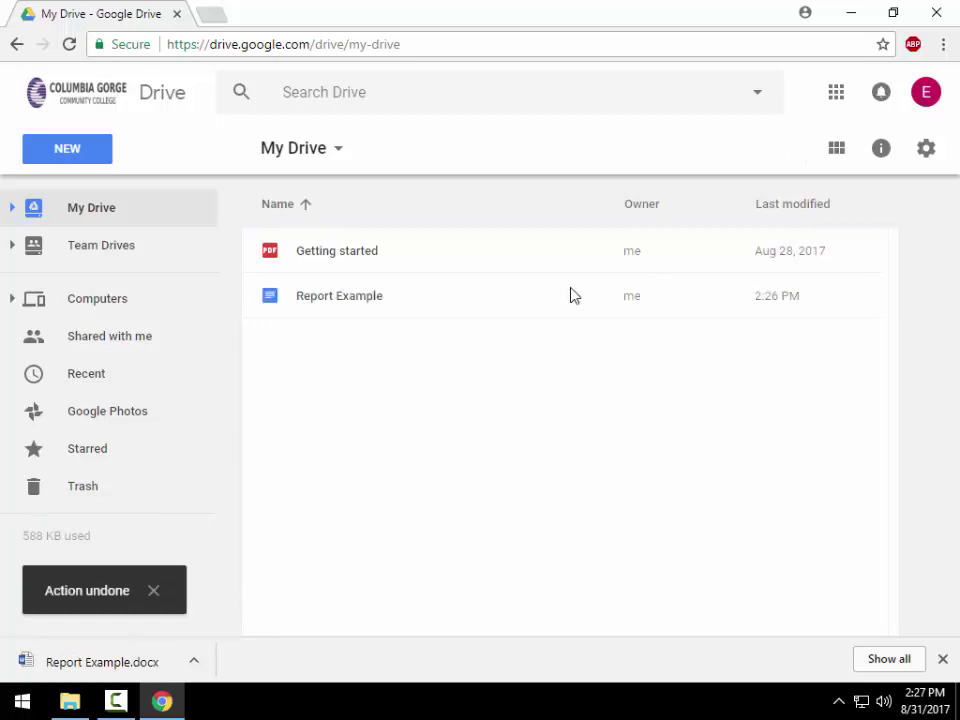
click(313, 307)
click(729, 150)
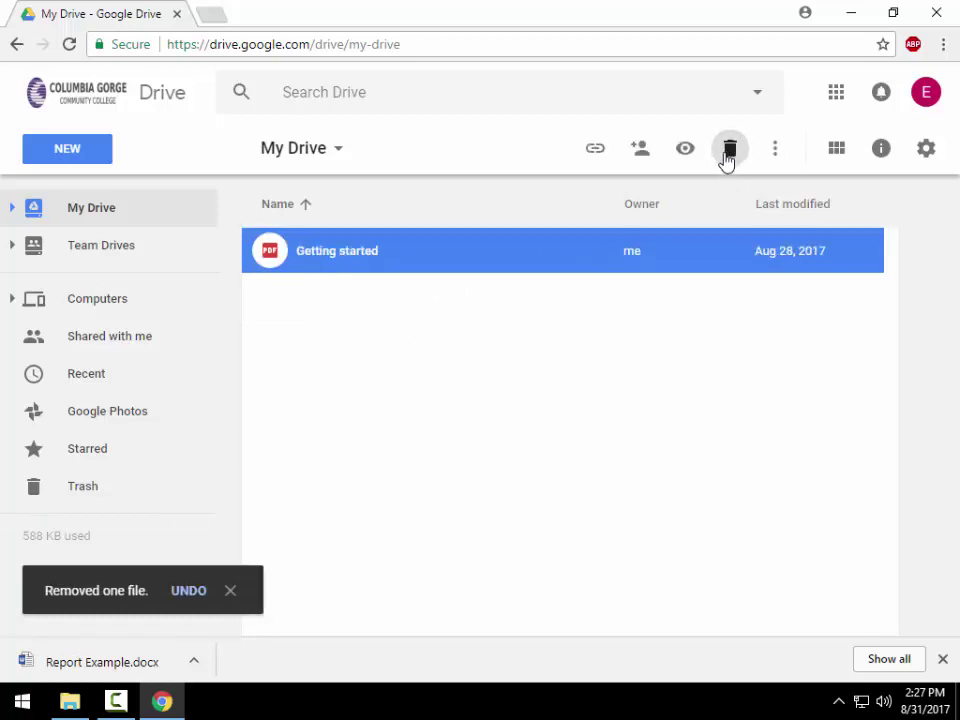
click(398, 342)
click(231, 591)
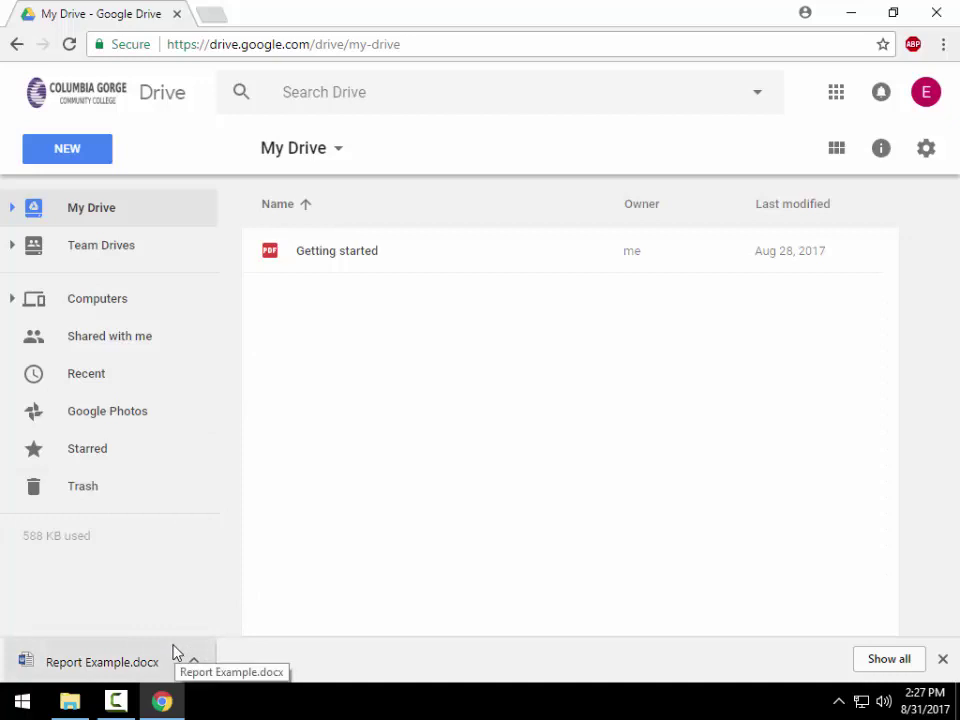
- Drag Report Example.docx from the Downloads folder onto My Drive to upload it
click(128, 662)
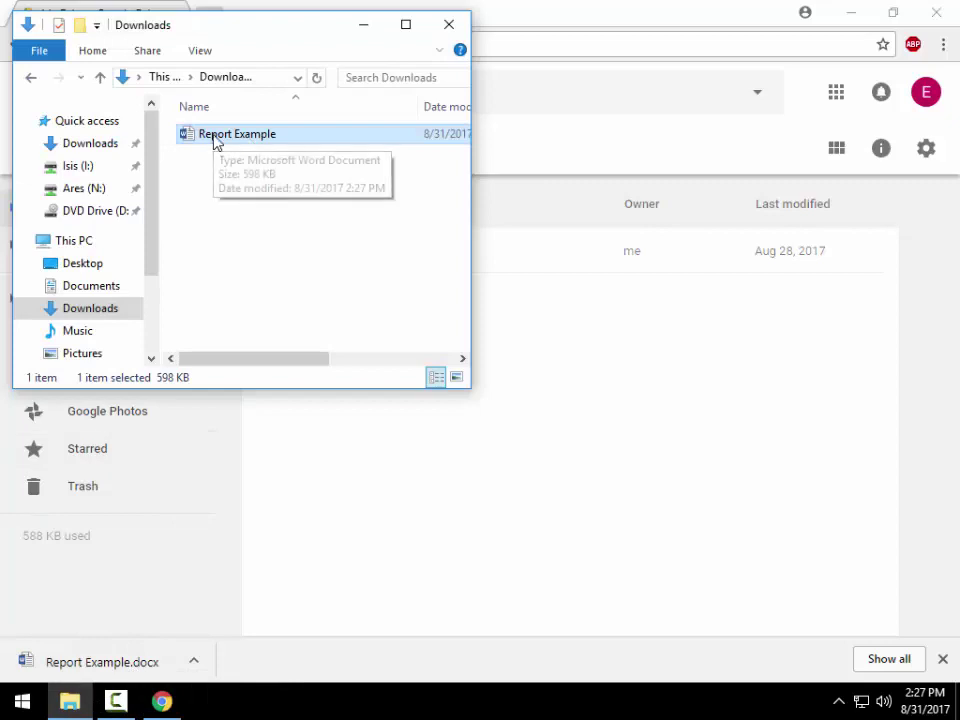
drag(215, 140, 602, 455)
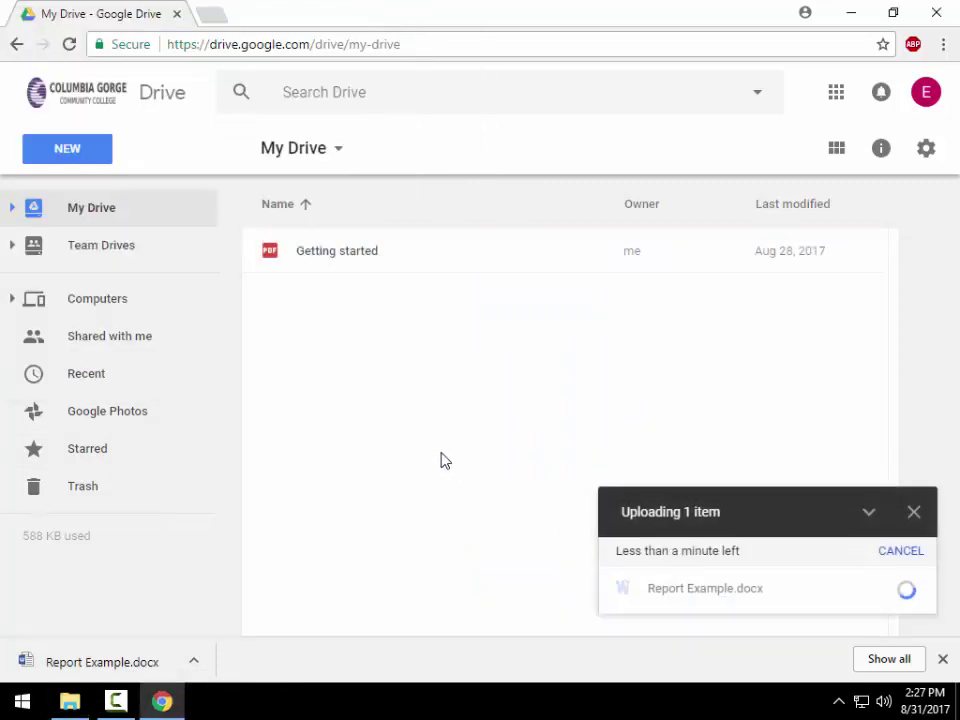
right_click(394, 411)
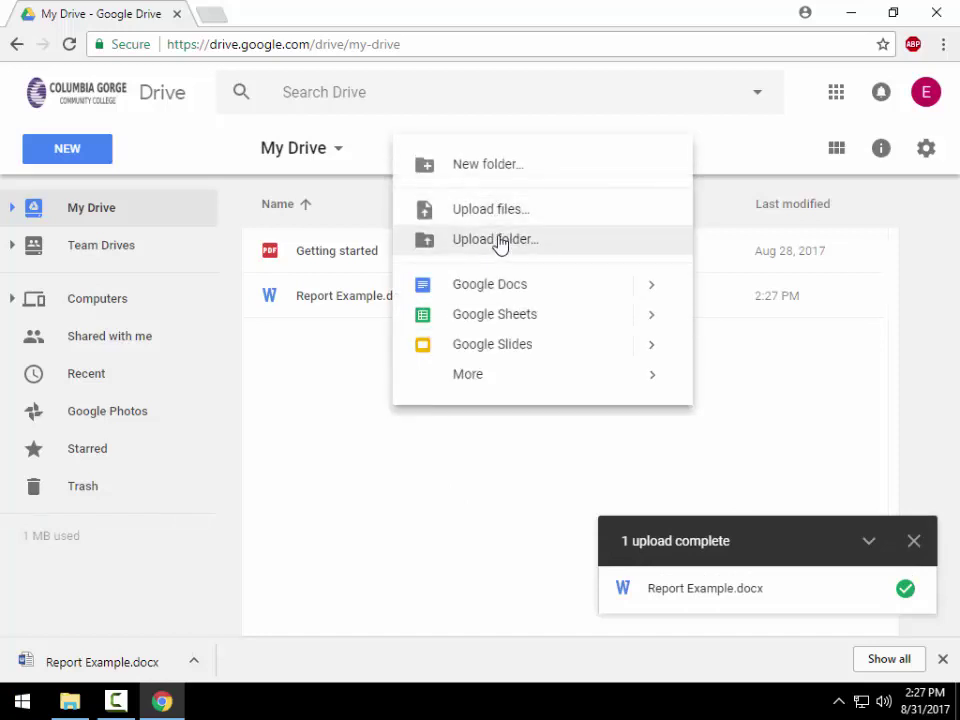
click(84, 702)
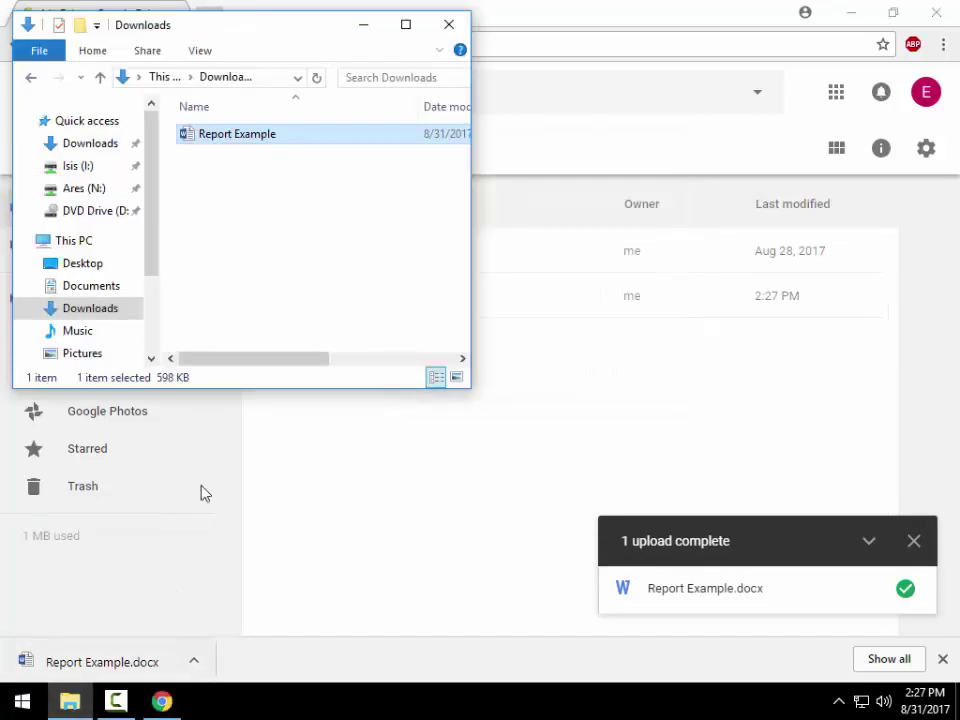
drag(236, 148, 516, 396)
- Dismiss the upload notice, then preview and close the uploaded Report Example.docx
click(722, 452)
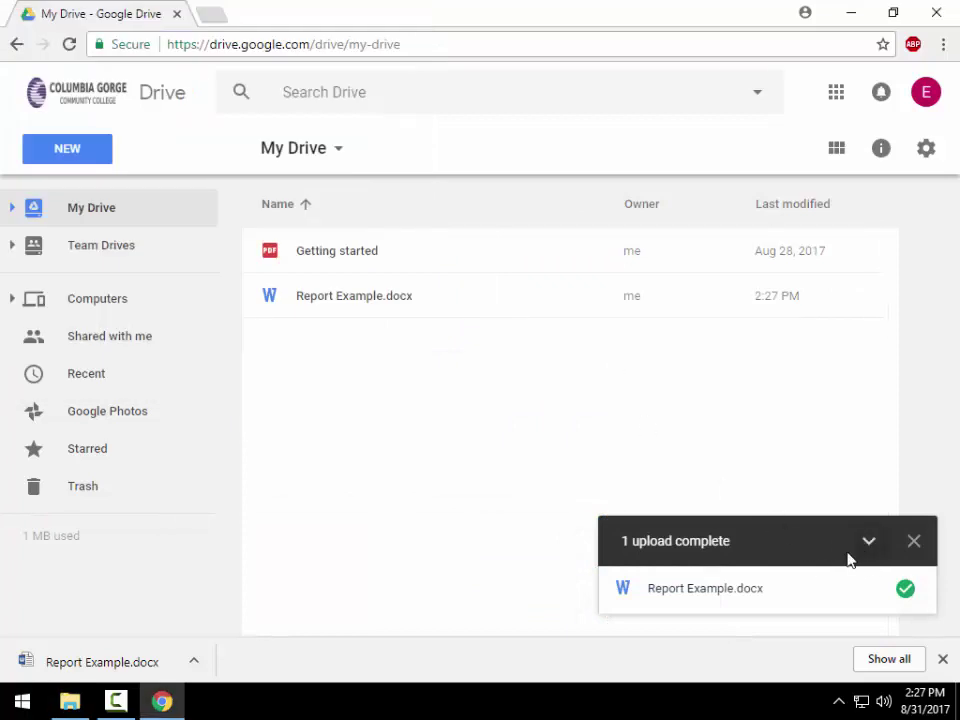
click(914, 541)
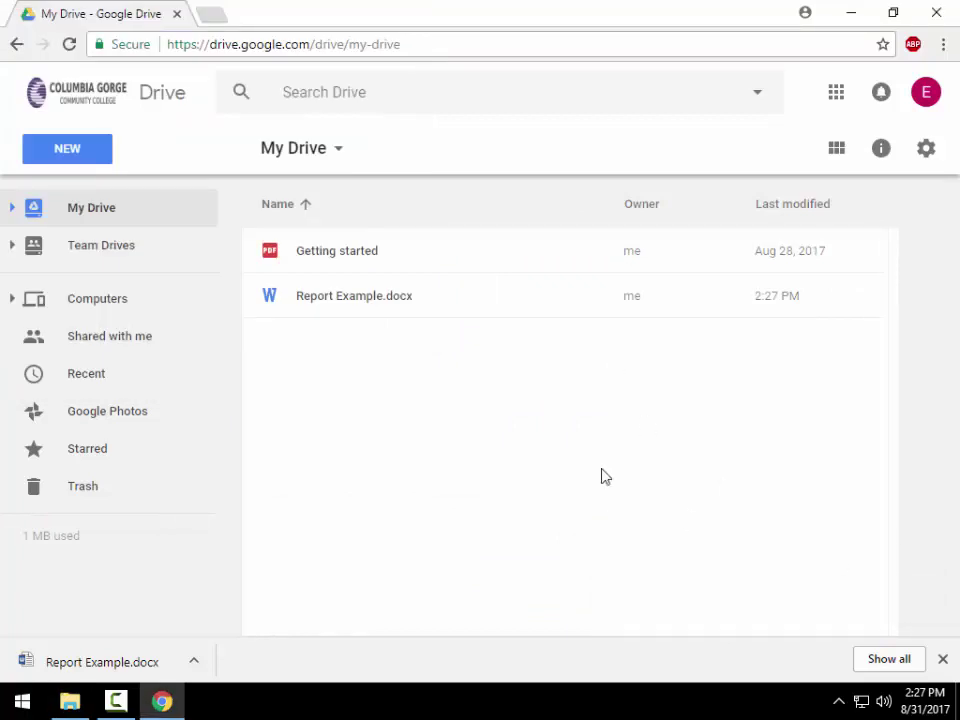
double_click(367, 302)
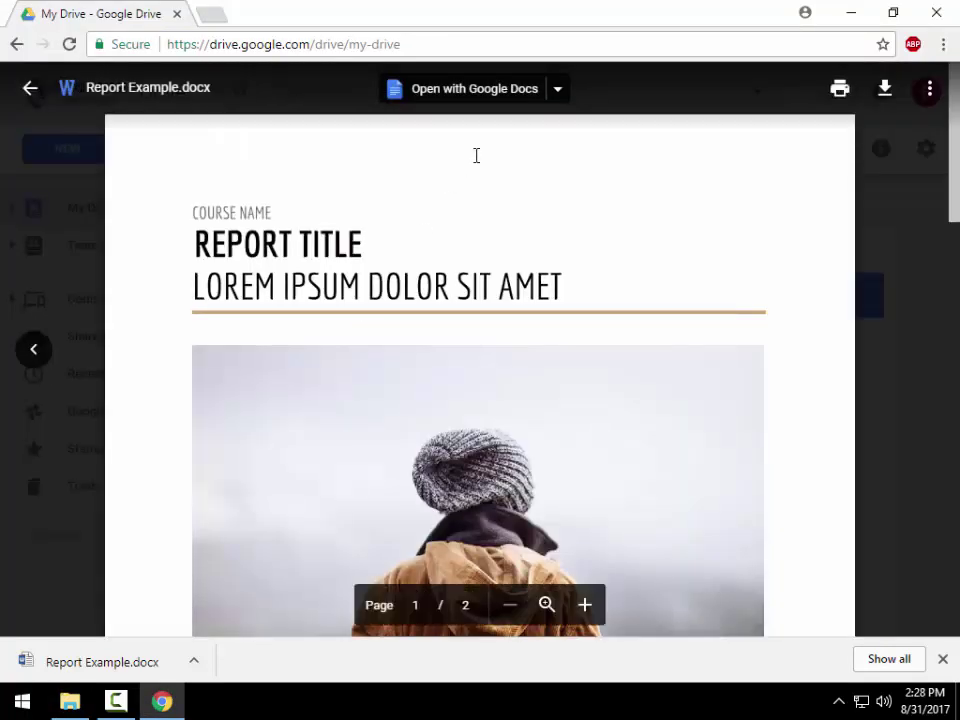
click(24, 90)
- Preview Report Example.docx and open it with Google Docs, creating the first Docs copy
click(688, 150)
click(30, 88)
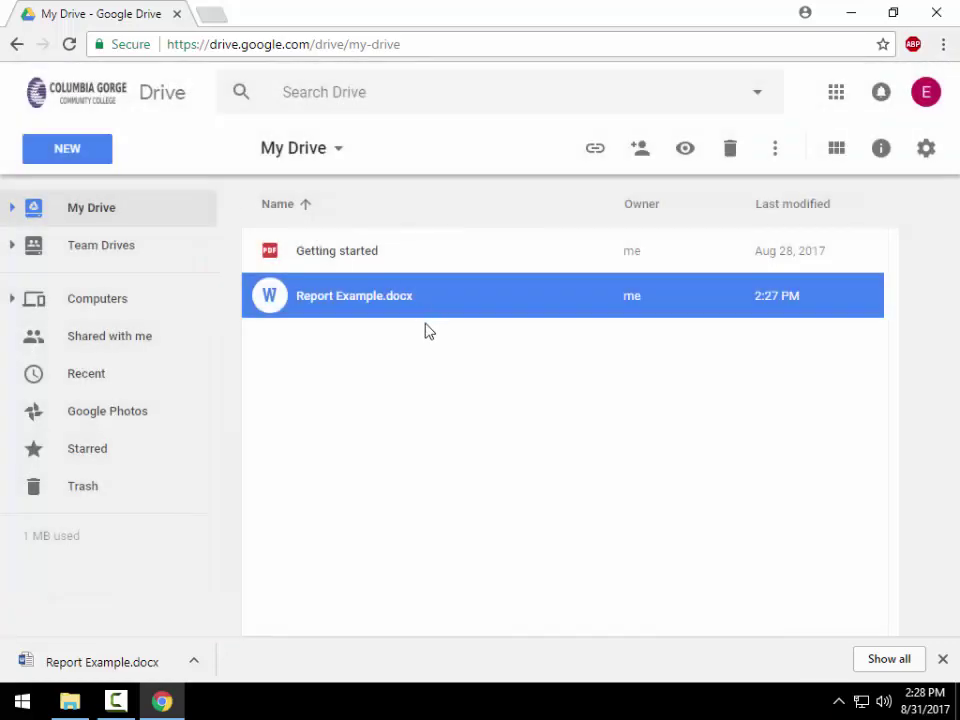
double_click(350, 300)
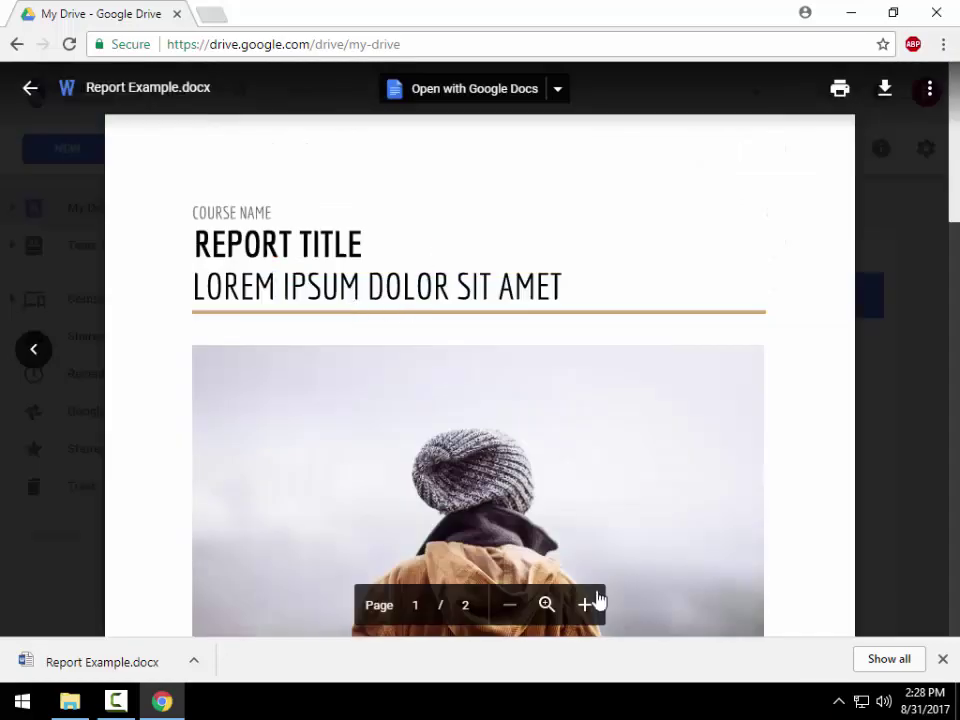
scroll(497, 311, down, 8)
scroll(529, 375, up, 8)
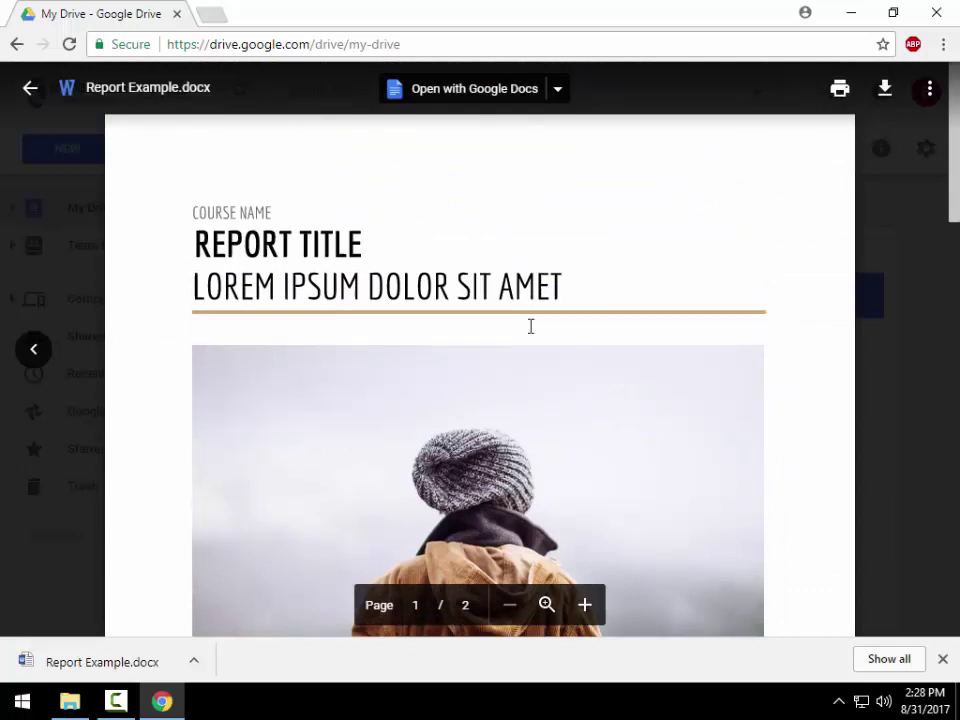
click(455, 92)
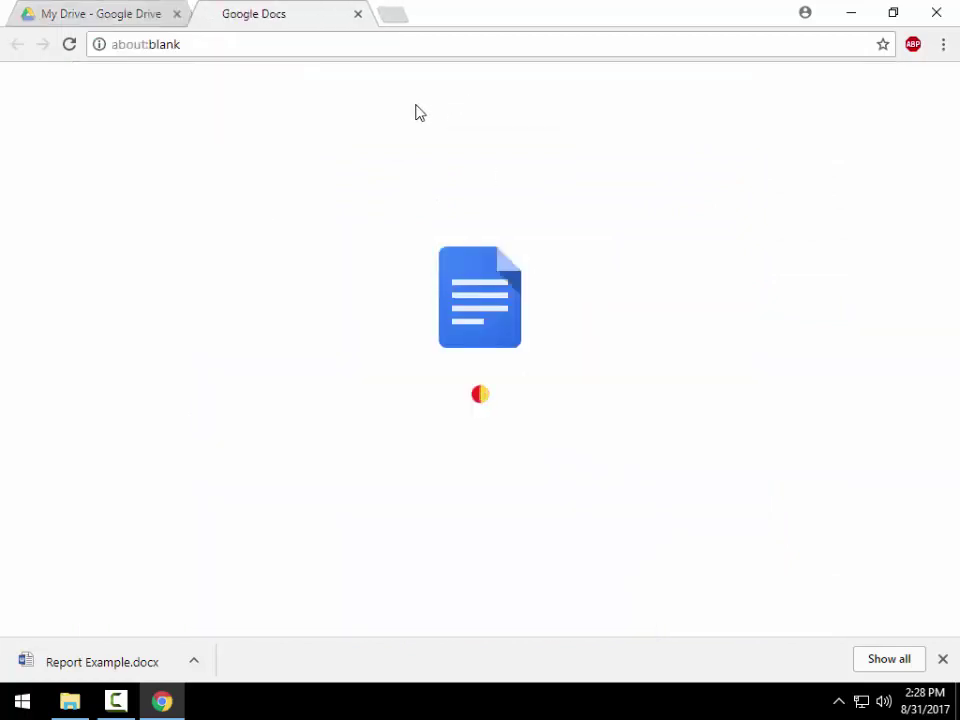
click(137, 14)
click(27, 88)
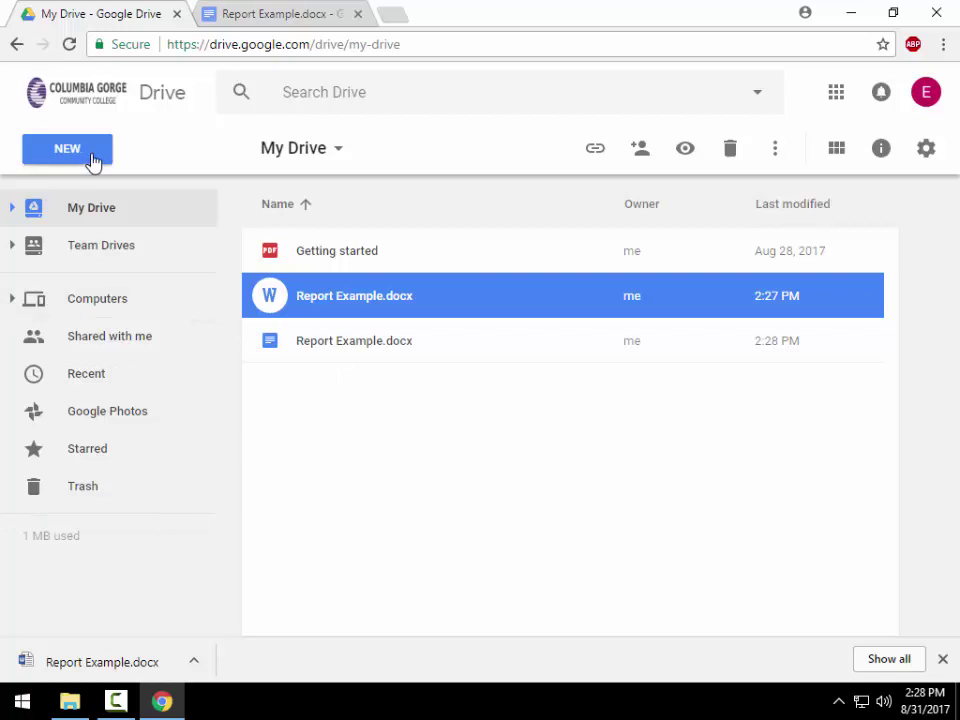
- Open the Word report with Google Docs again, adding a second Docs copy
double_click(296, 299)
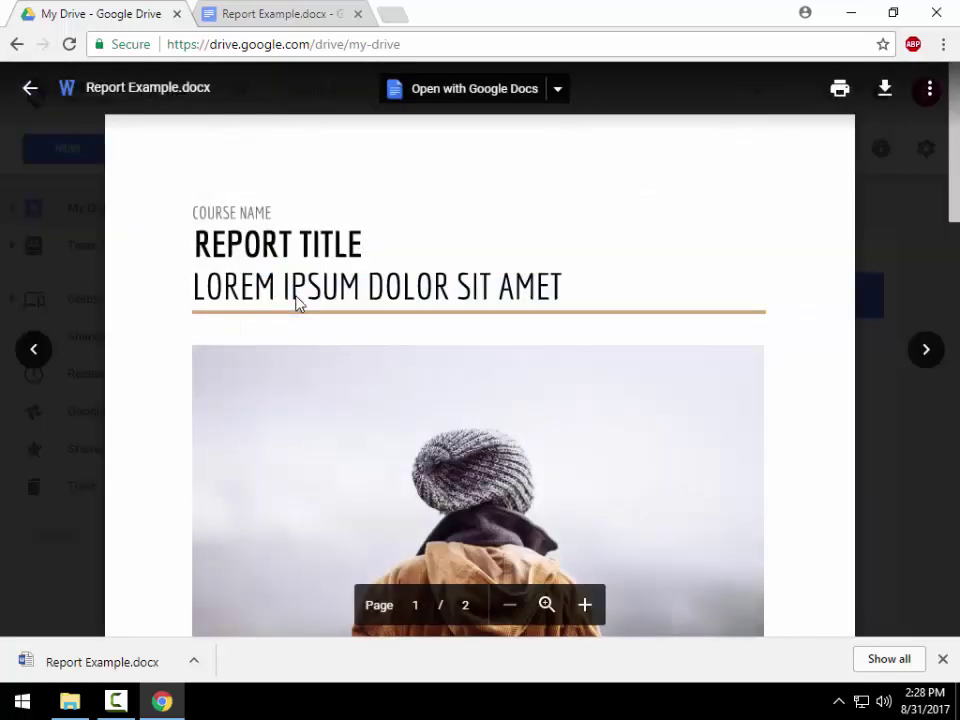
click(449, 93)
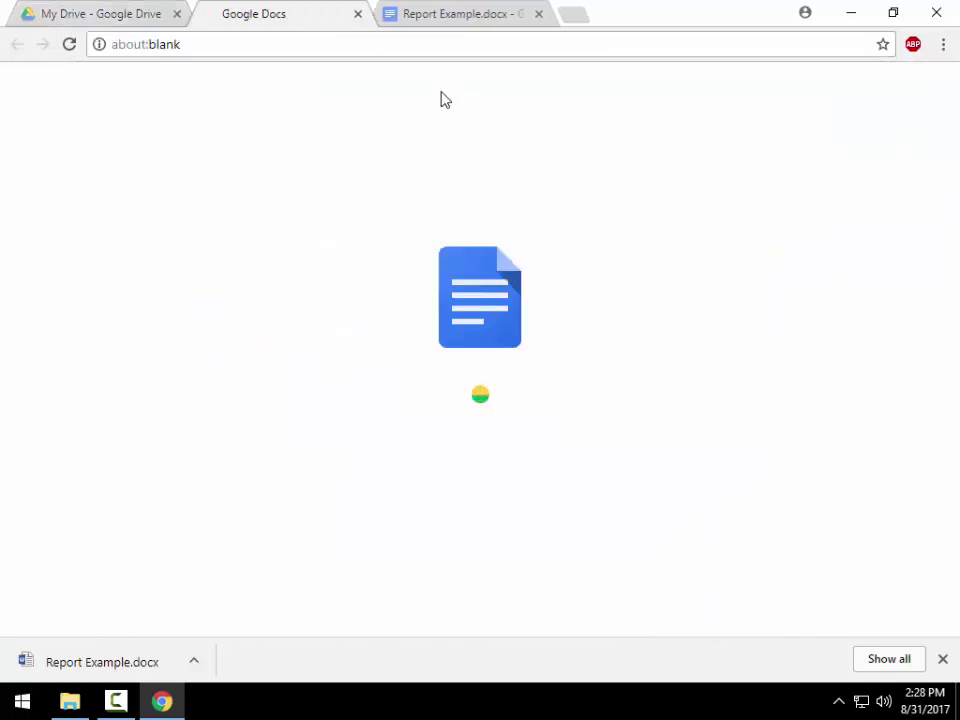
click(124, 11)
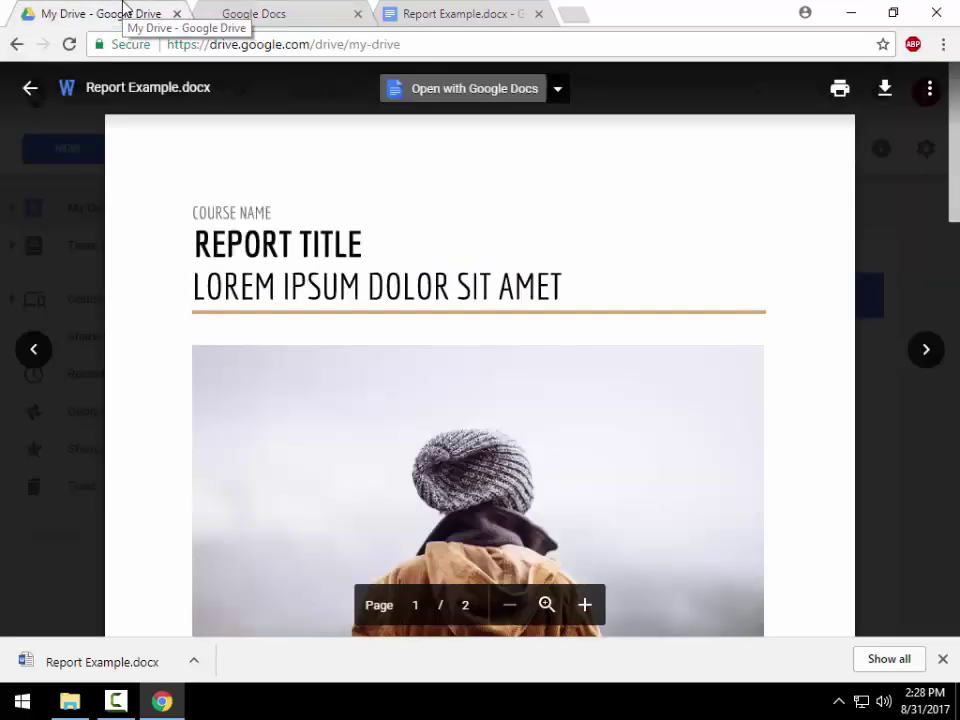
click(31, 92)
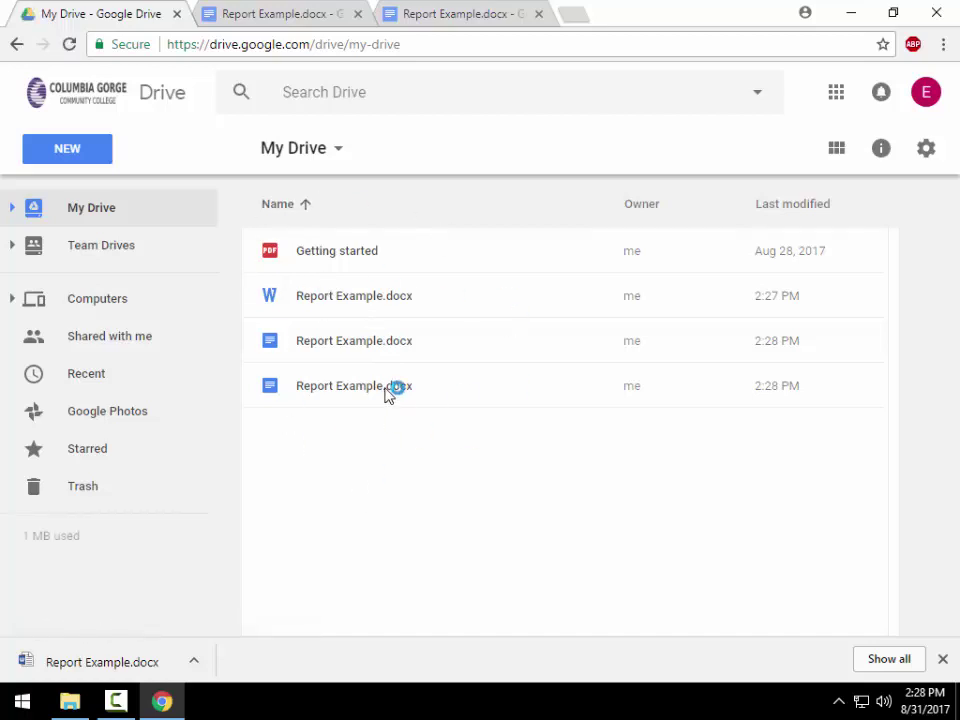
- Delete the three Report Example.docx files and close their open tabs
drag(386, 431, 356, 317)
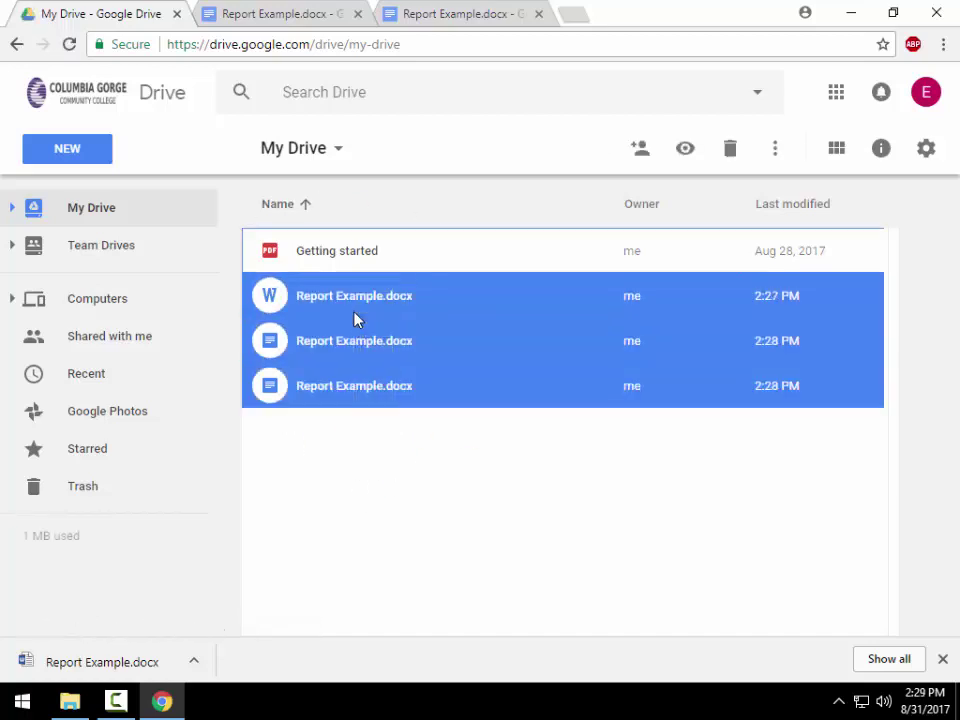
key(Delete)
click(357, 14)
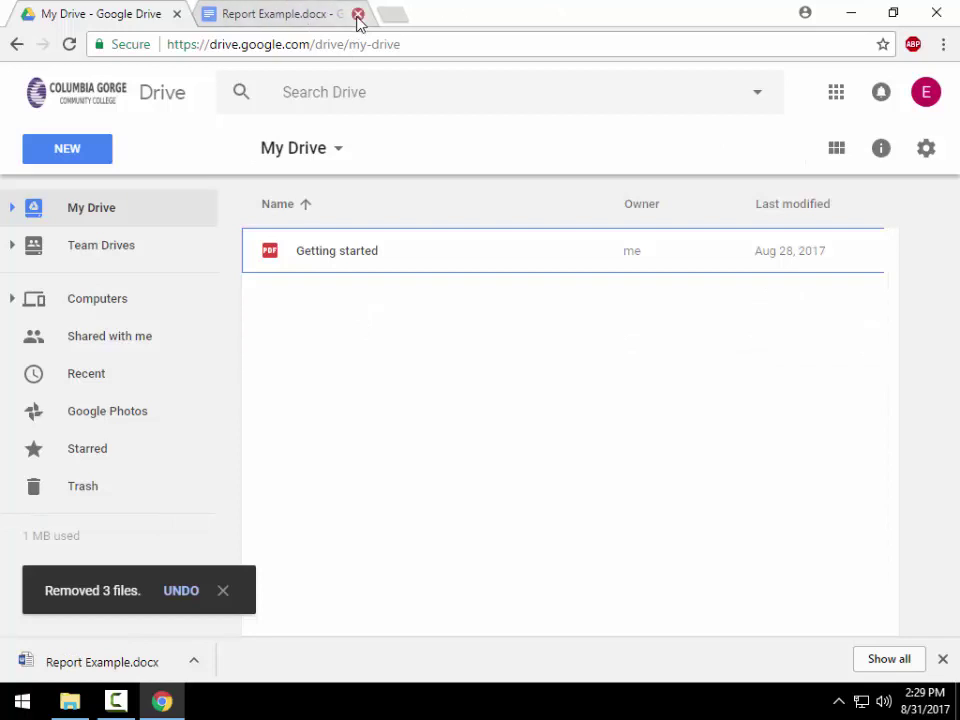
click(357, 14)
click(223, 598)
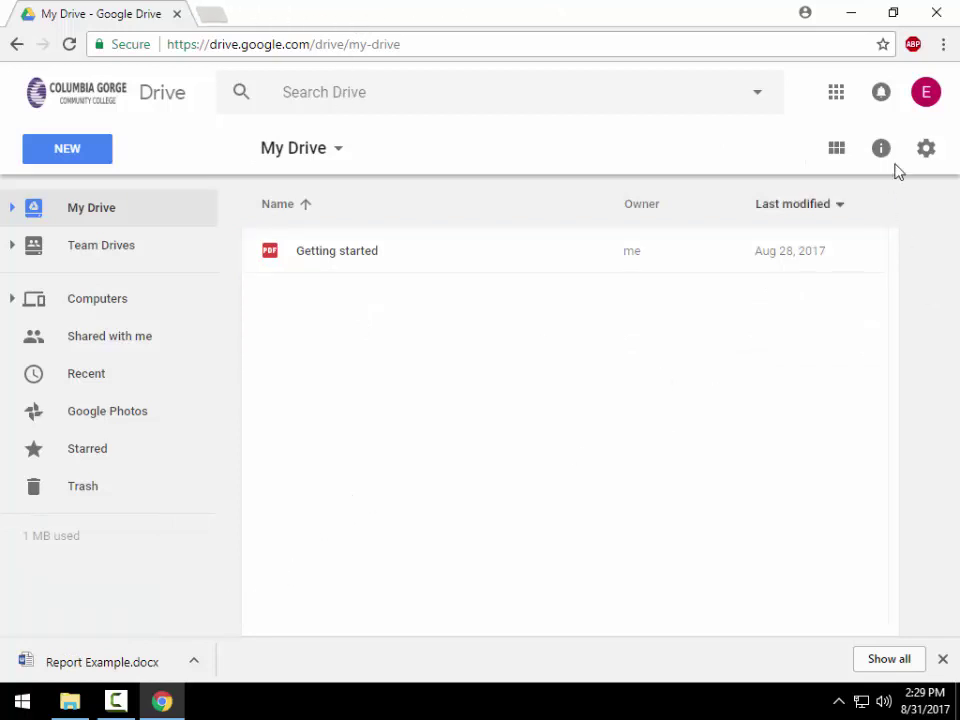
- Enable 'Convert uploads to Google Docs editor format' in Drive settings
click(918, 152)
click(693, 197)
click(431, 273)
click(895, 131)
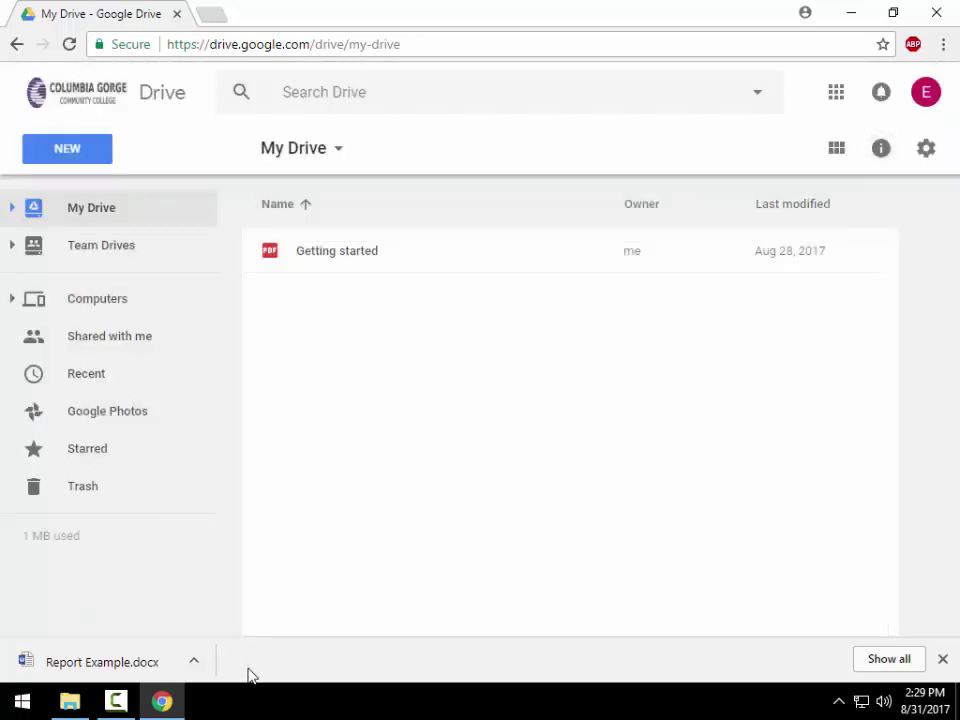
- Re-upload Report Example.docx from Downloads into My Drive as a Google Doc
click(80, 703)
drag(281, 356, 172, 358)
drag(210, 138, 686, 369)
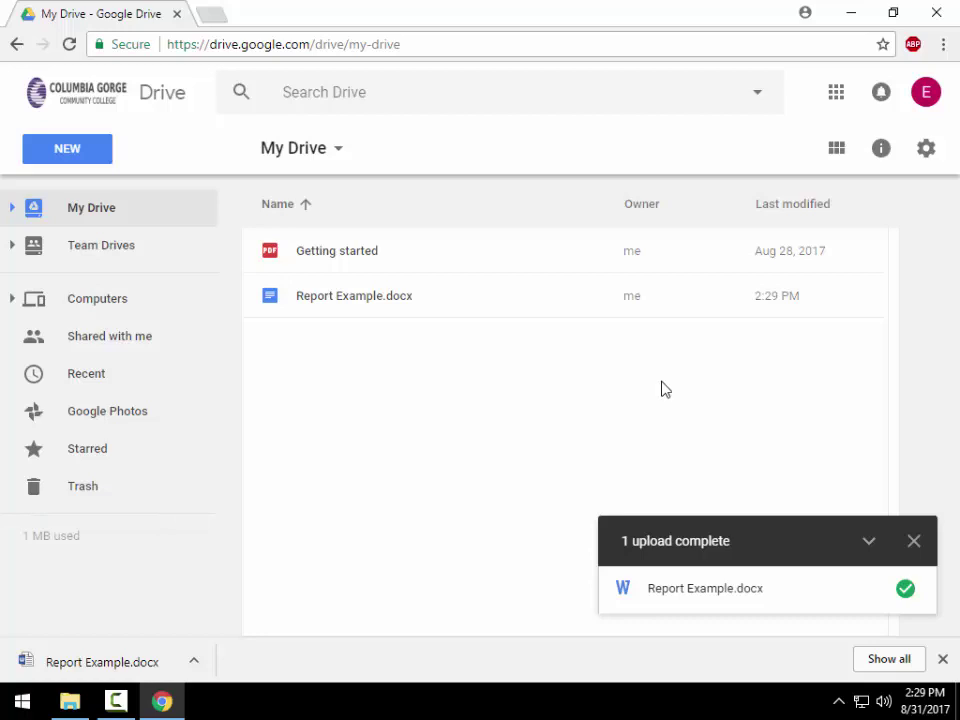
click(915, 543)
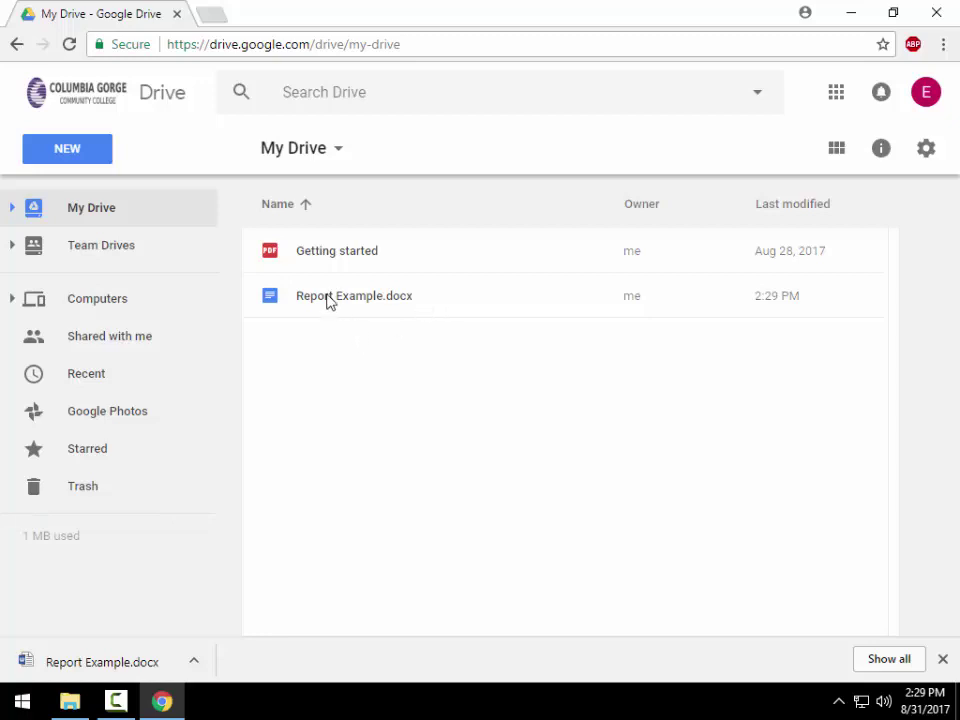
- Rename the converted file to 'Report Example' by removing the .docx extension
click(398, 301)
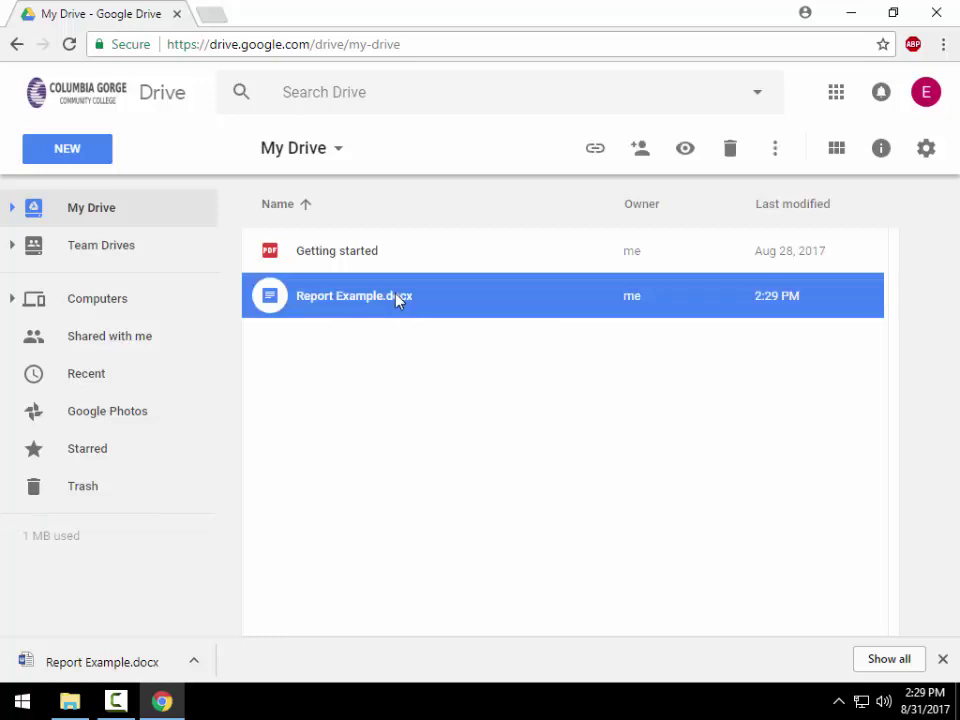
right_click(391, 303)
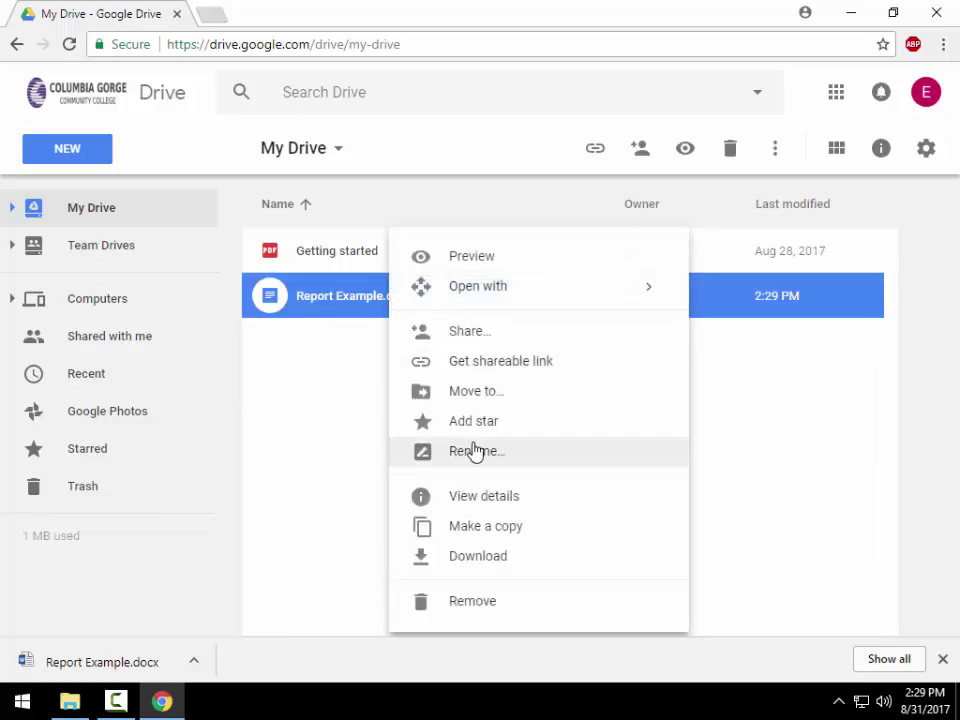
click(421, 450)
click(506, 360)
key(BackSpace)
key(BackSpace)
key(BackSpace)
key(BackSpace)
key(BackSpace)
click(589, 418)
- Deselect the file, clear the rename notice, and show the Team Drives list
click(444, 406)
click(440, 590)
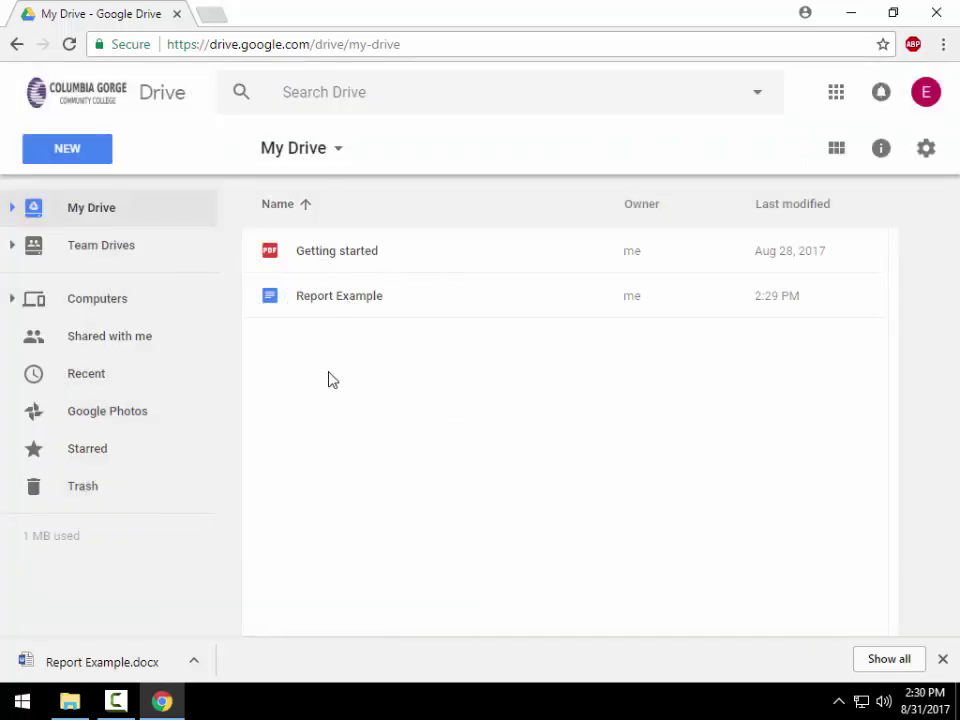
click(110, 255)
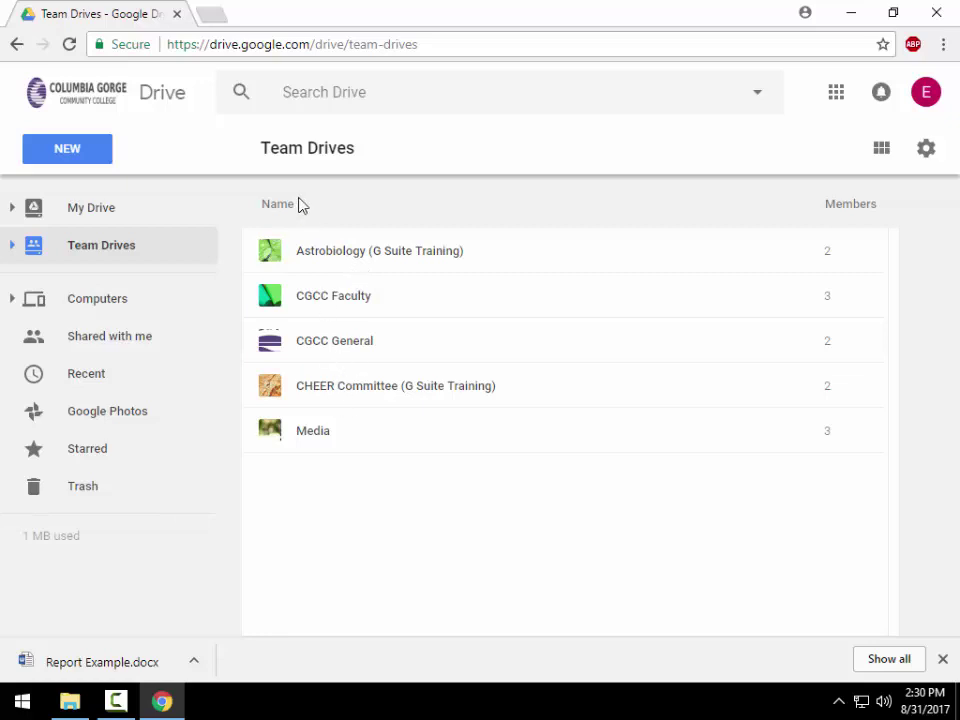
- Open the Astrobiology (G Suite Training) team drive and review its 2 members
double_click(321, 249)
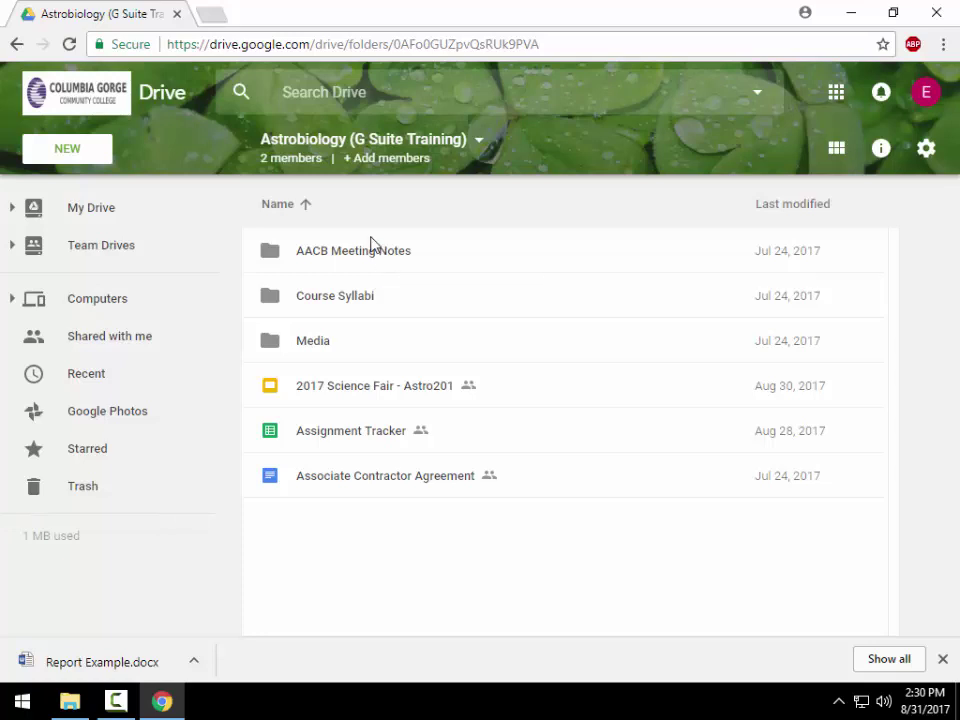
click(293, 161)
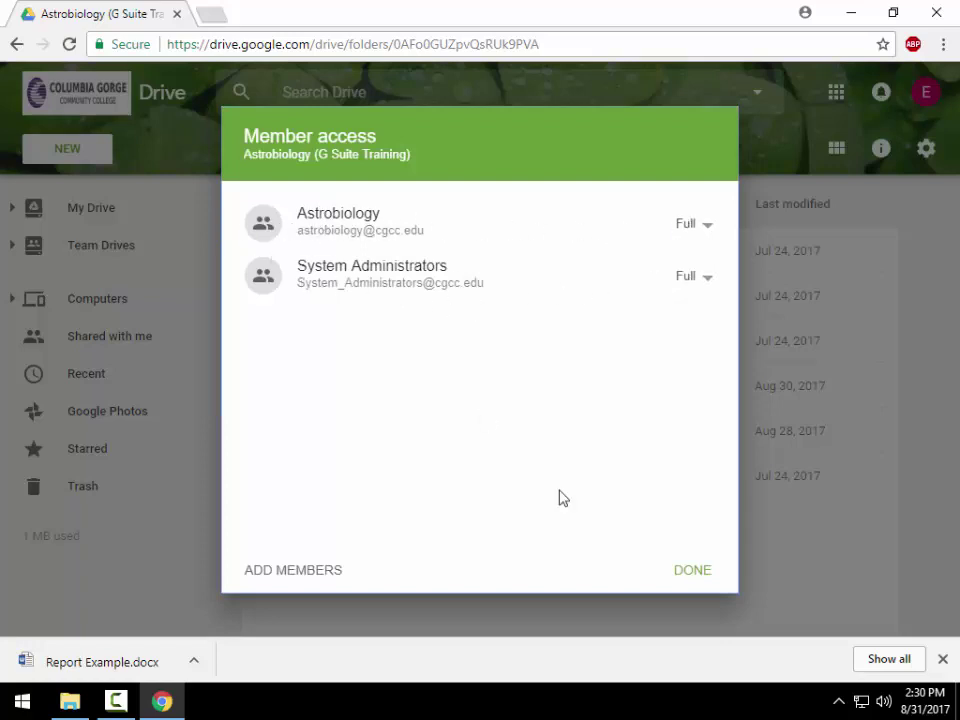
click(697, 572)
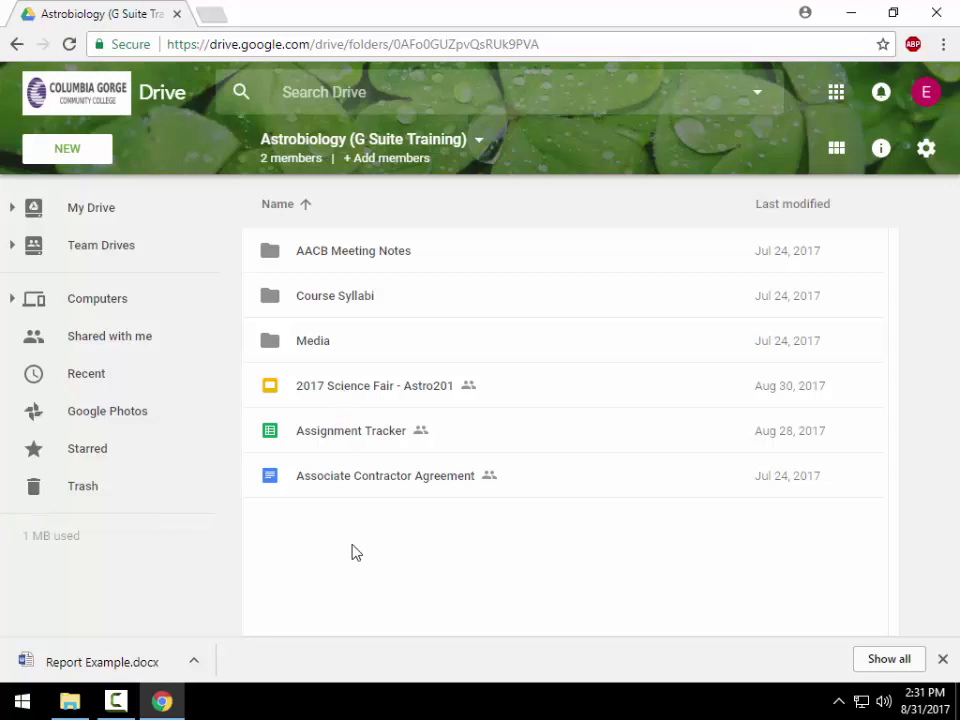
click(942, 659)
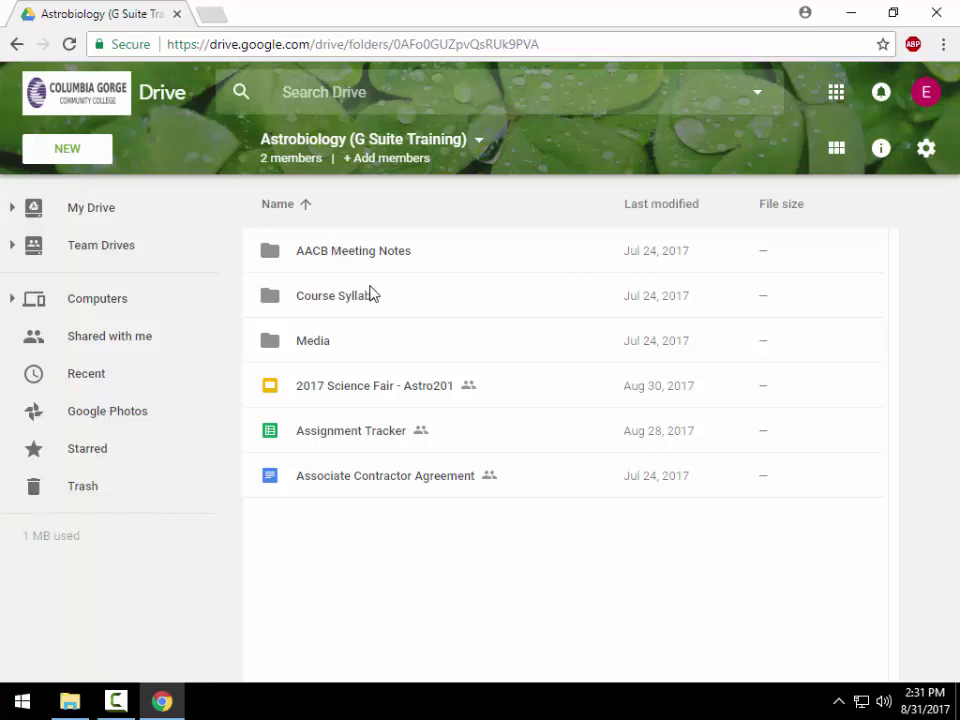
- Open the 2017 Science Fair - Astro201 slides, close them, and return to Team Drives
double_click(374, 400)
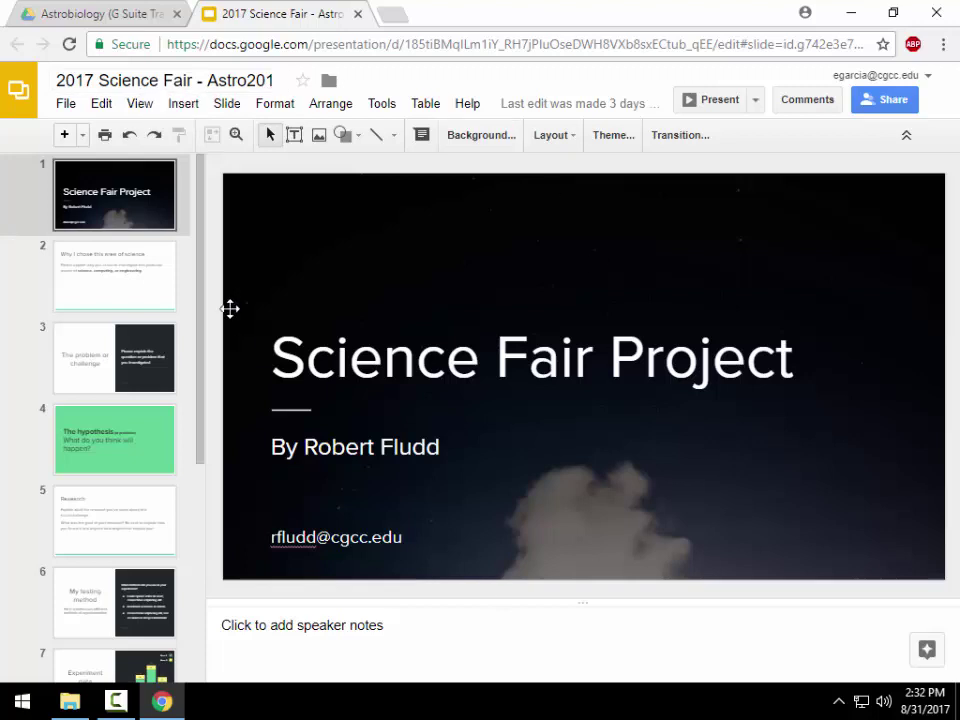
click(358, 15)
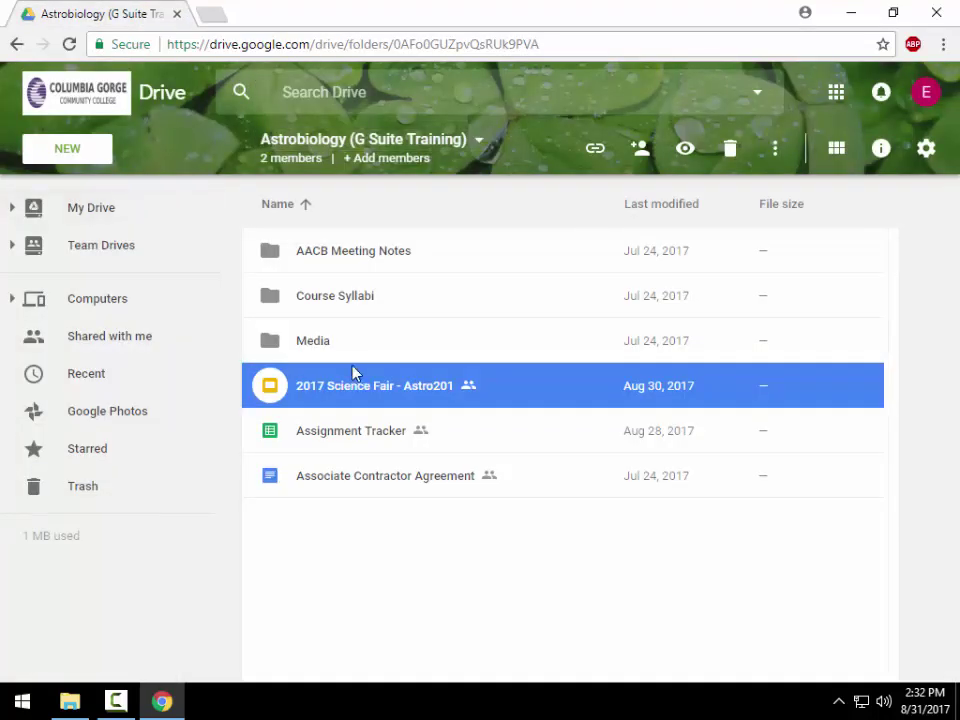
click(72, 258)
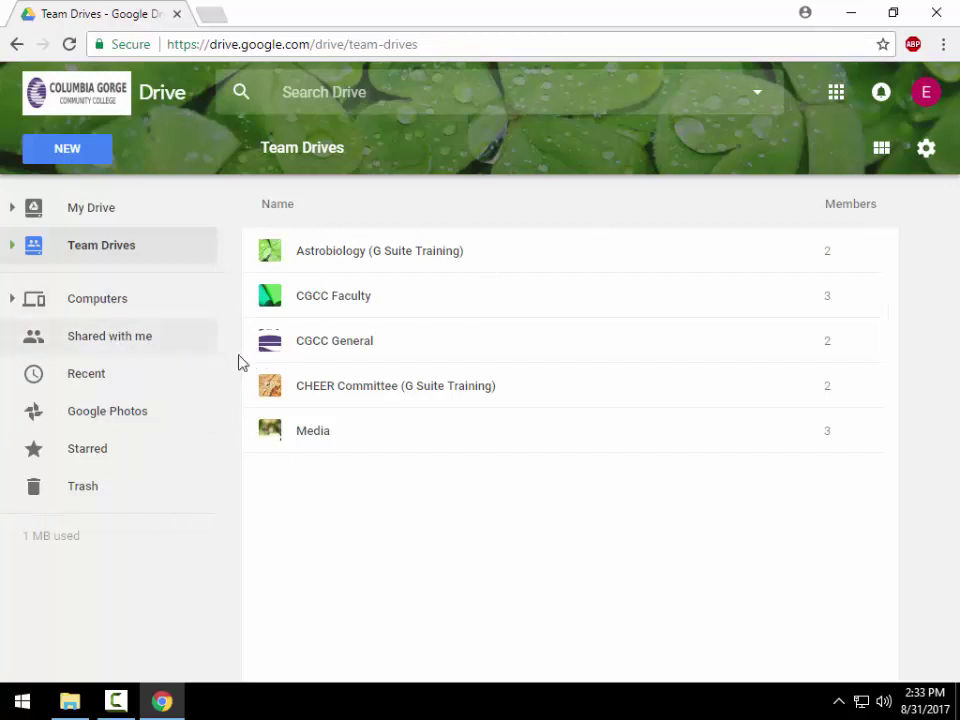
- Go to My Drive and open the sharing settings for Report Example
click(140, 242)
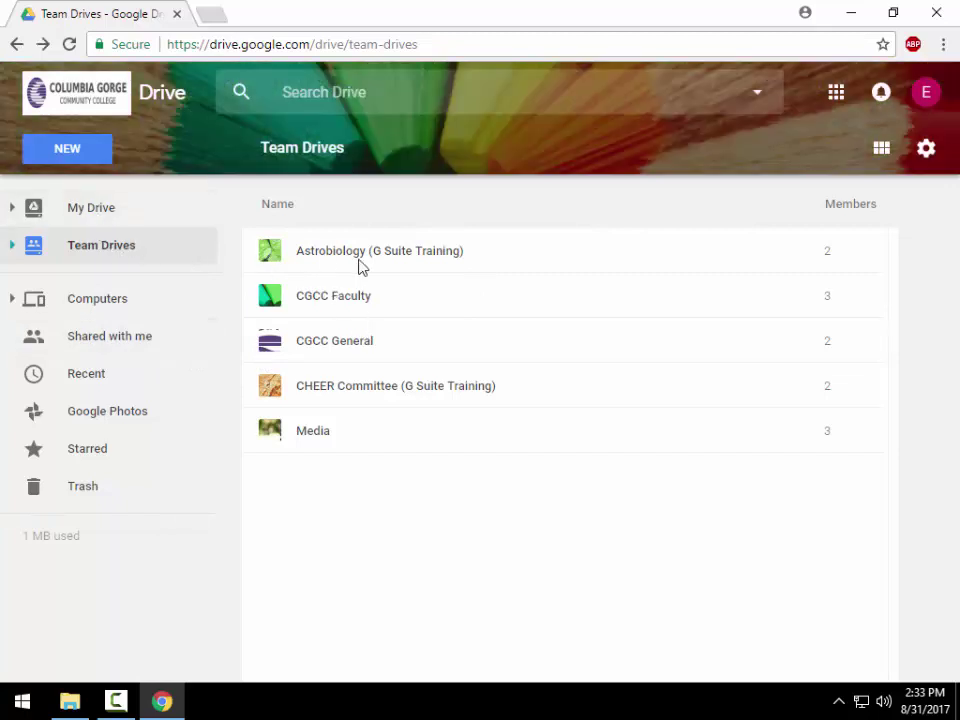
click(148, 214)
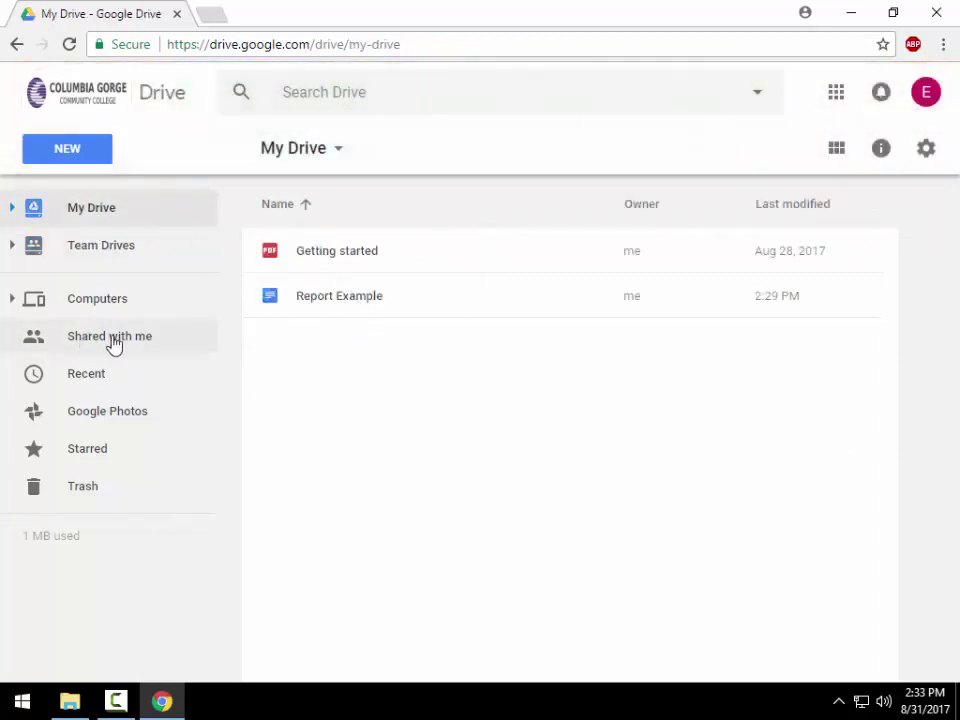
click(320, 300)
right_click(320, 300)
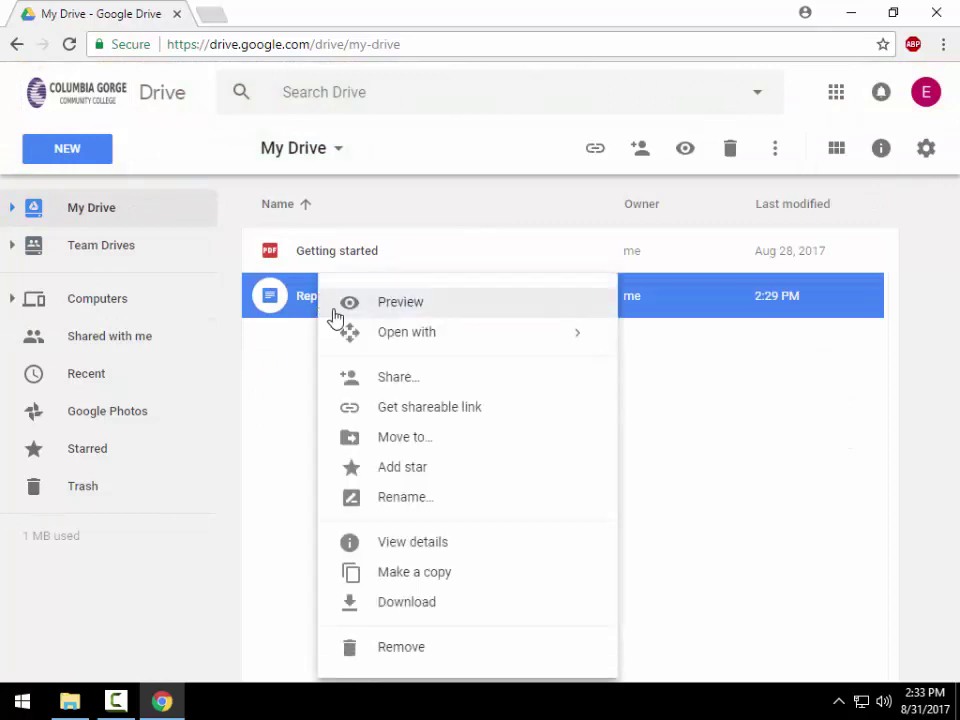
click(406, 384)
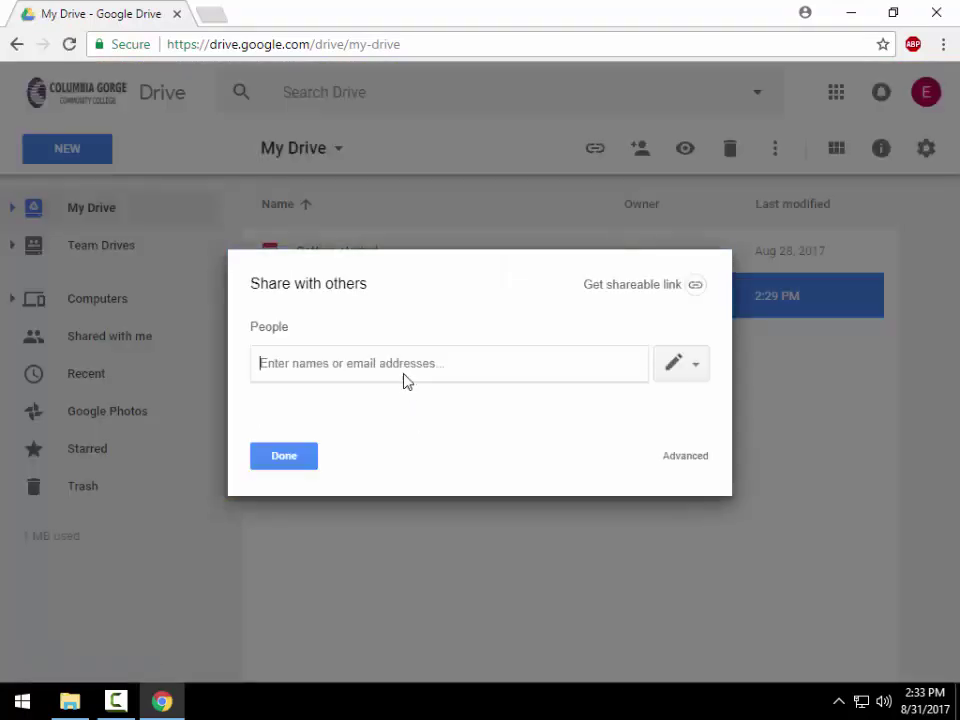
- Add a colleague with Can comment access and notifications off, then cancel the invite
text(rje)
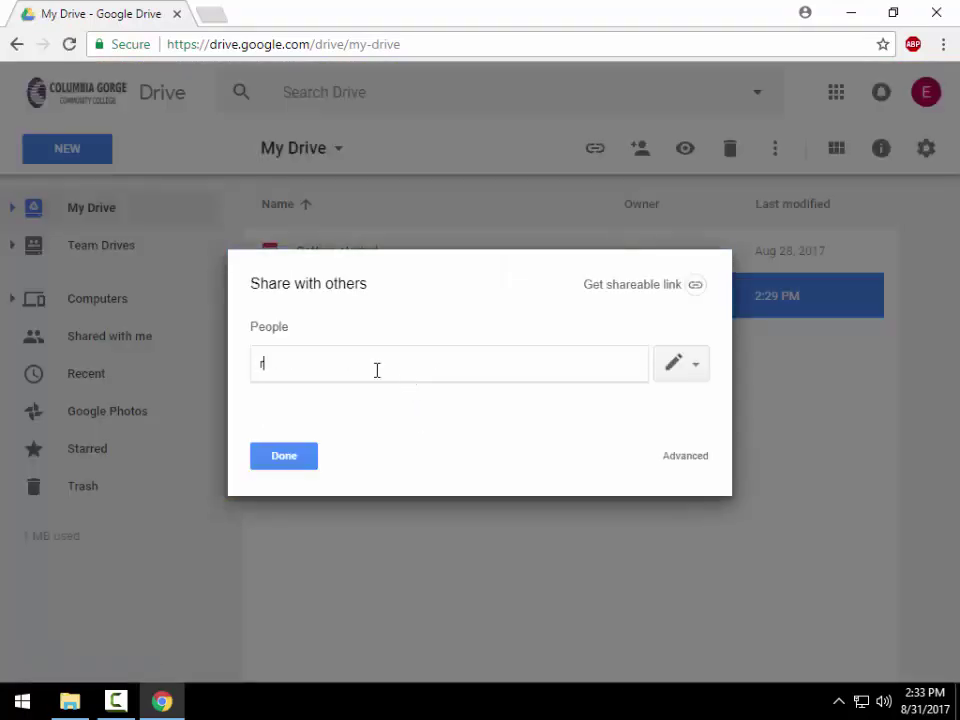
click(369, 390)
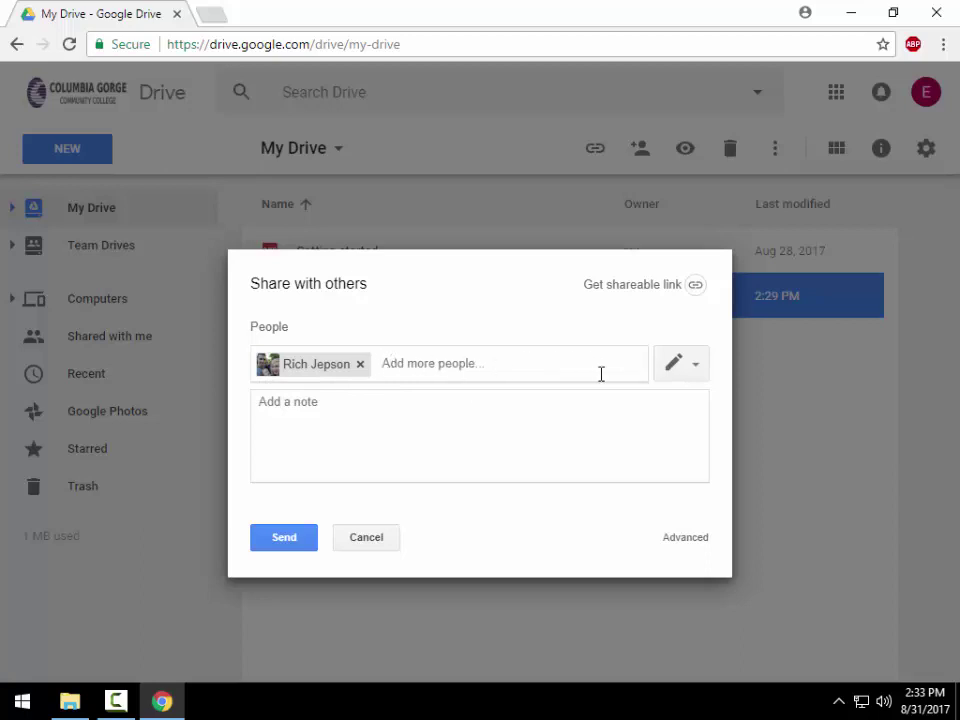
click(696, 366)
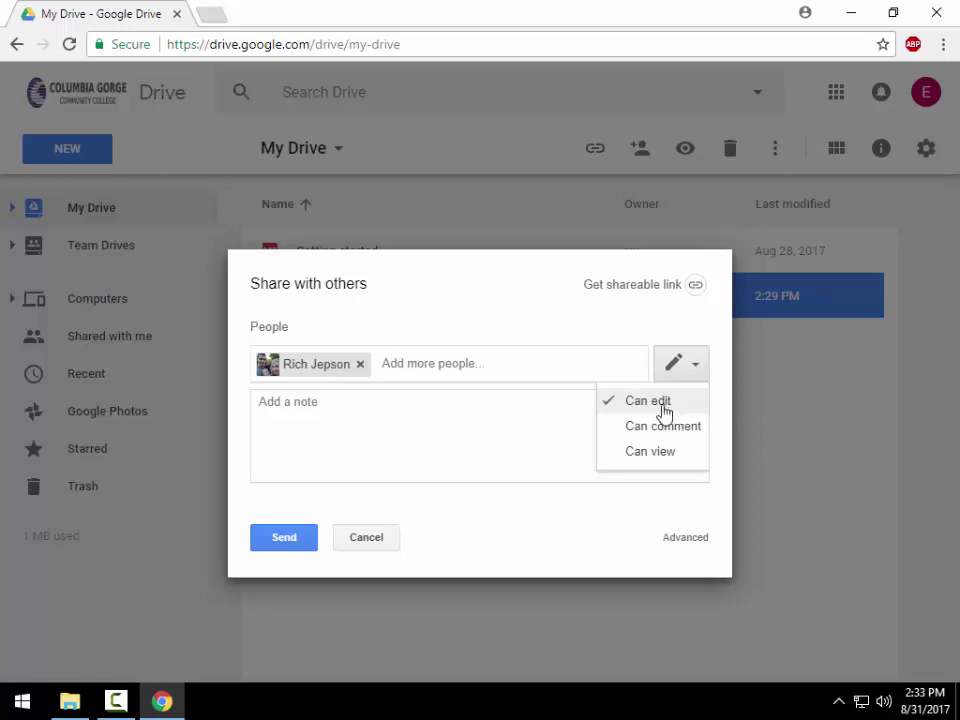
click(668, 428)
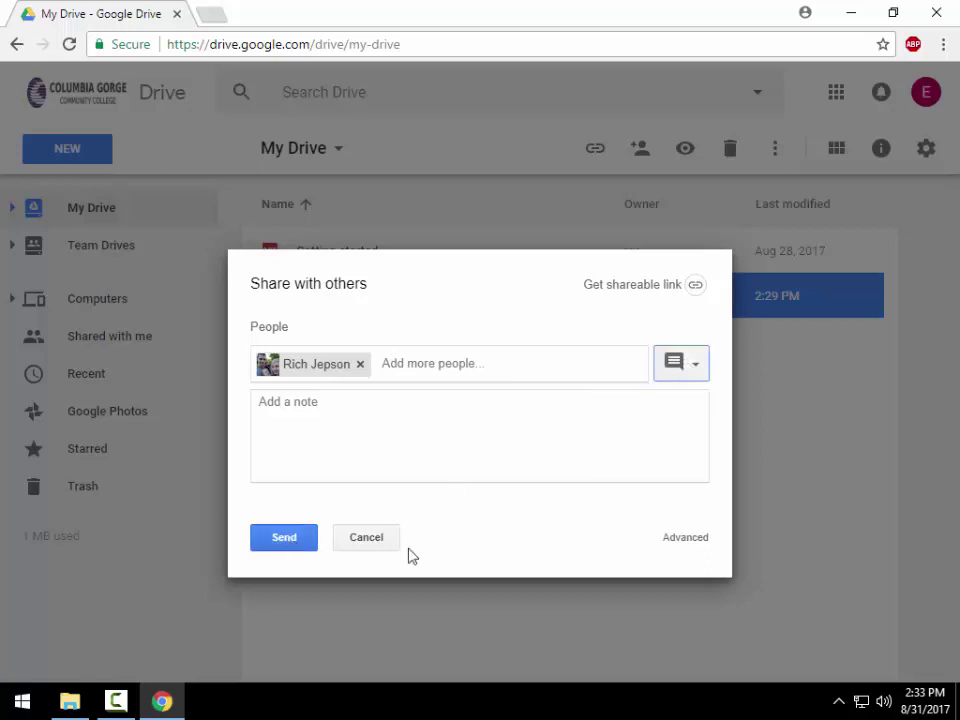
click(685, 537)
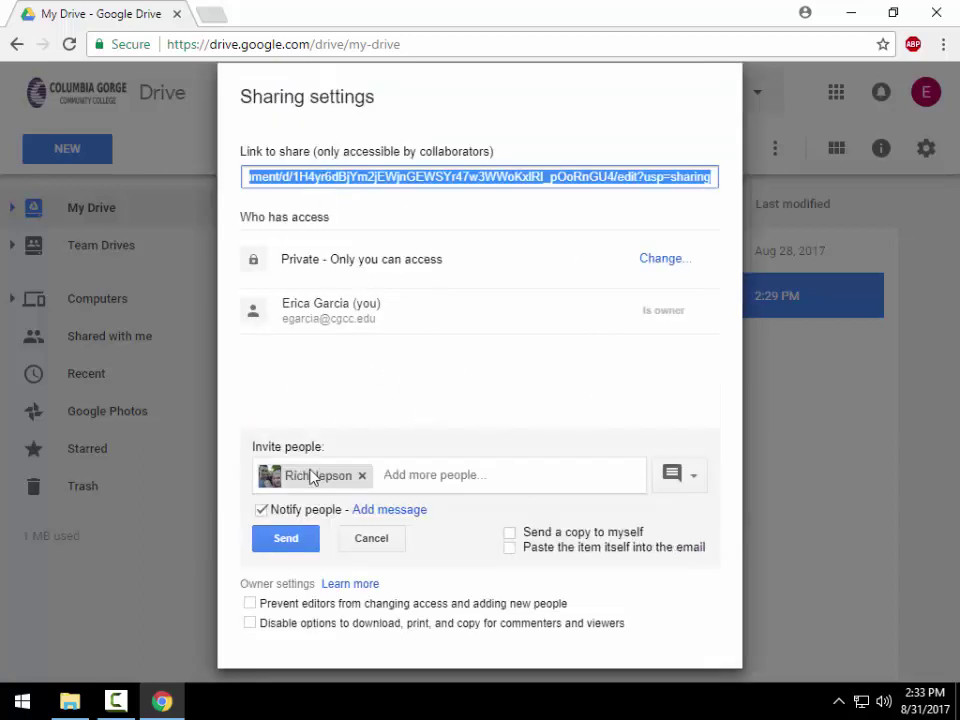
click(261, 510)
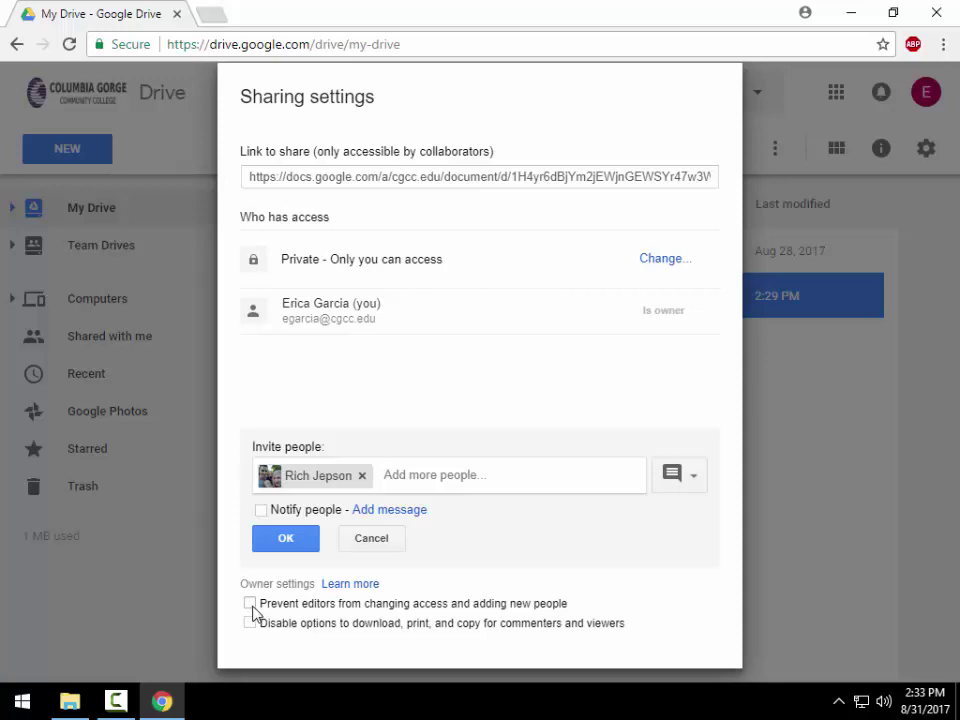
click(371, 539)
click(290, 605)
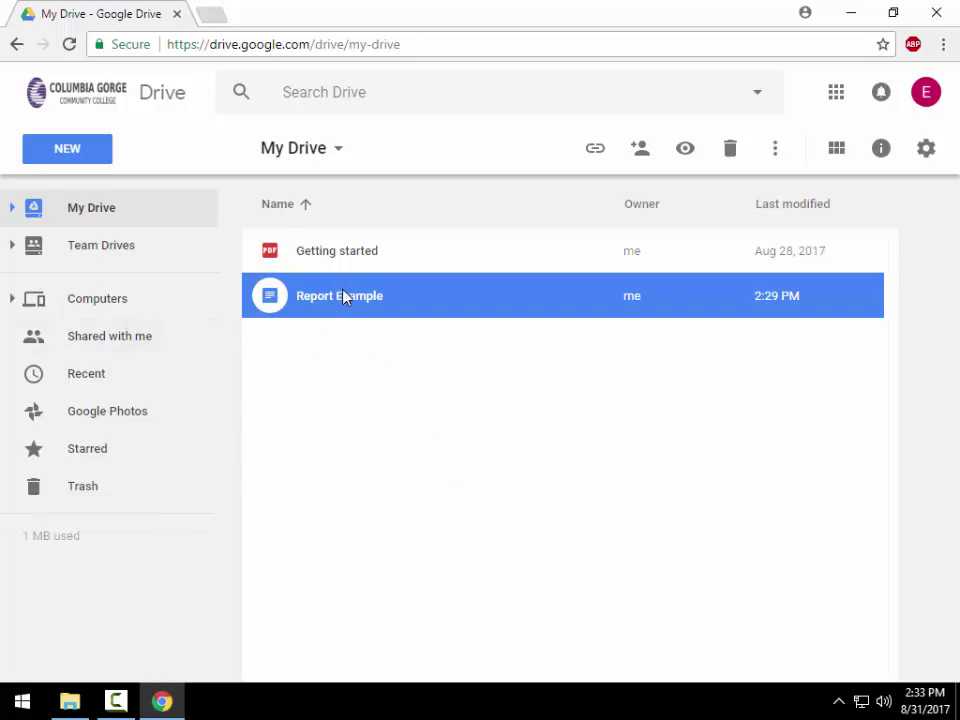
- Browse Shared with me and Recent, add a star to Report Example, and view Starred
click(108, 338)
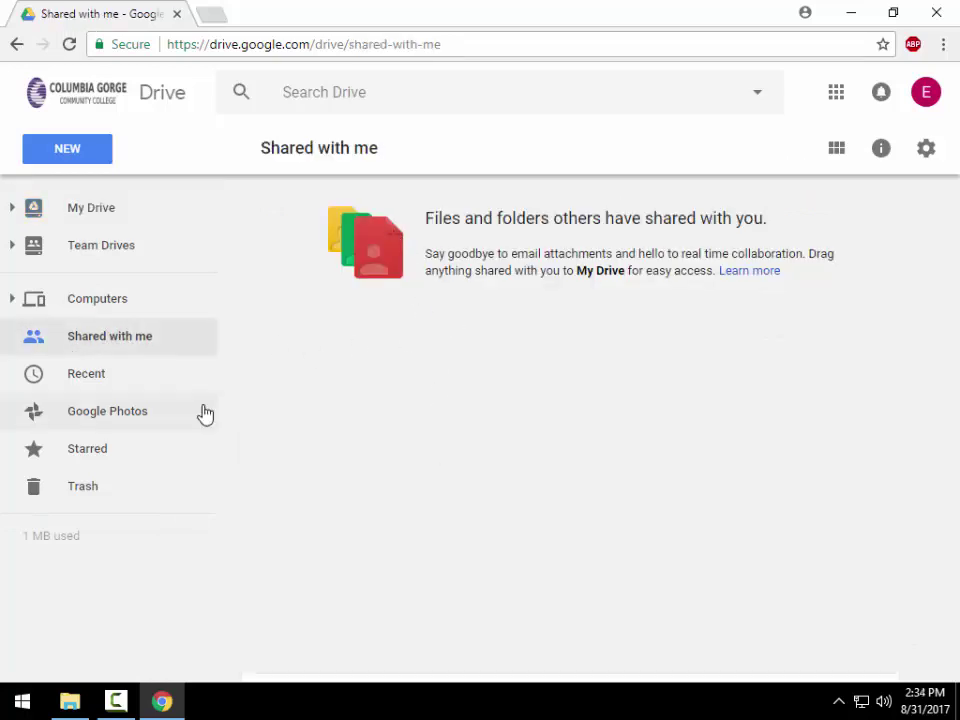
click(118, 378)
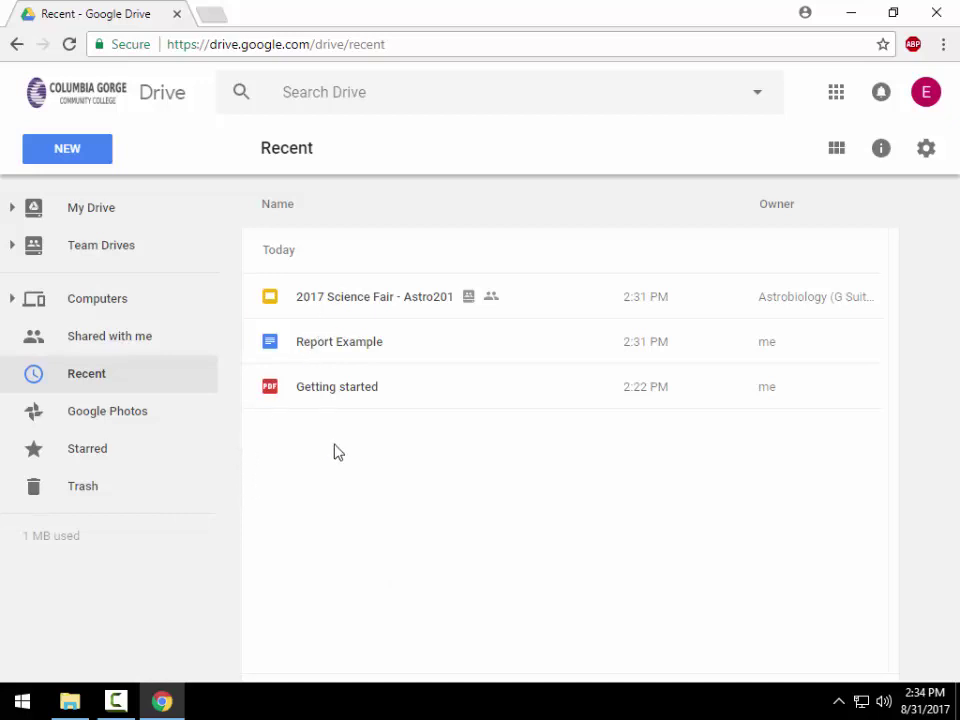
click(378, 404)
click(405, 345)
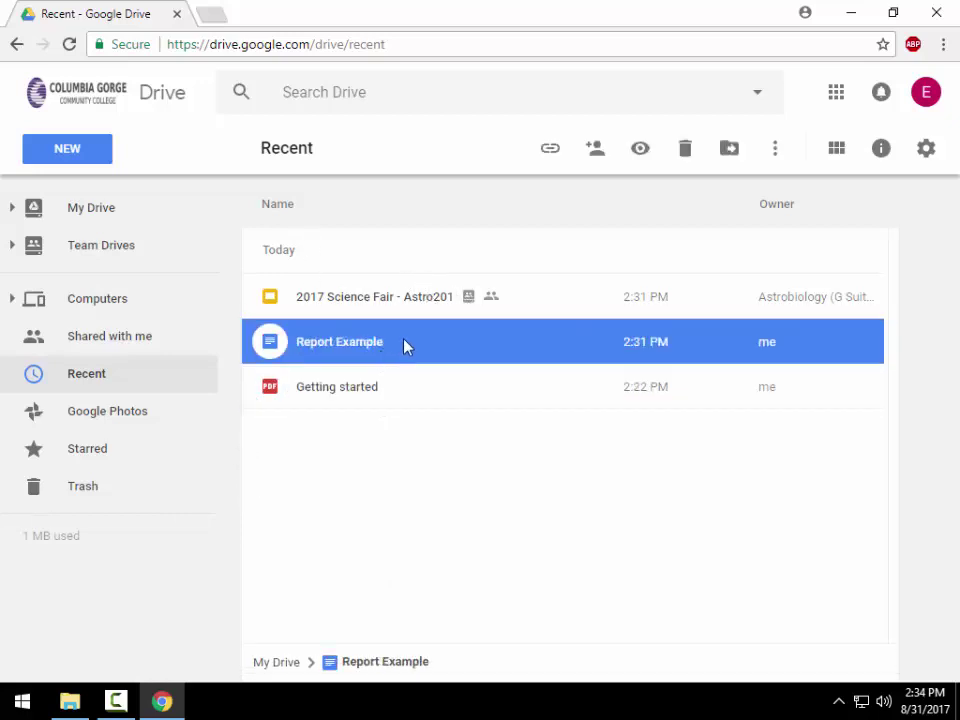
right_click(405, 346)
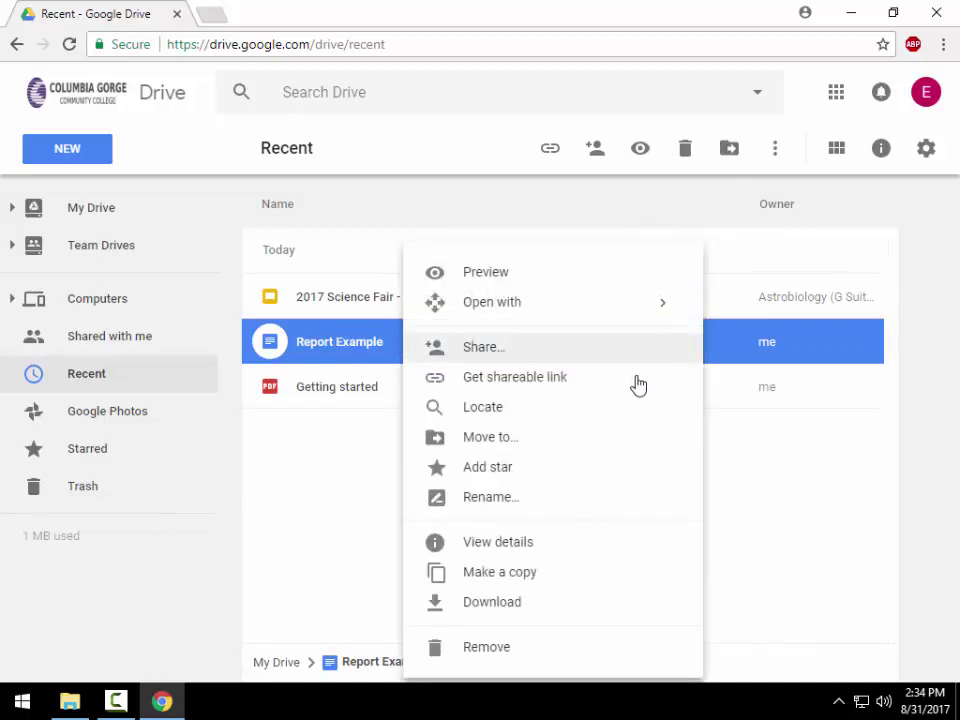
click(581, 467)
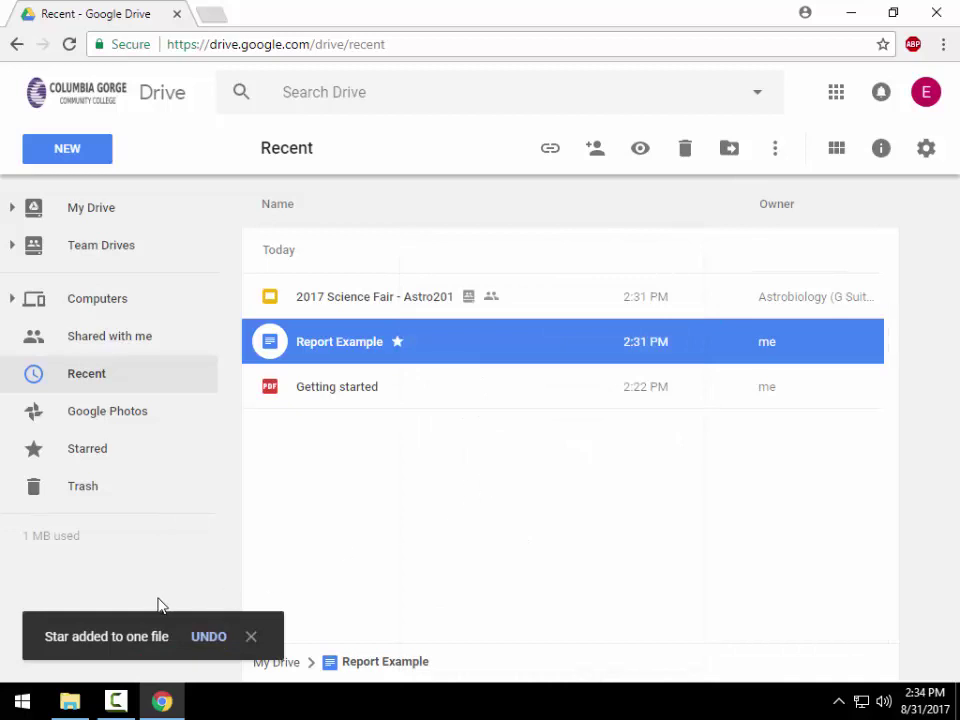
click(86, 454)
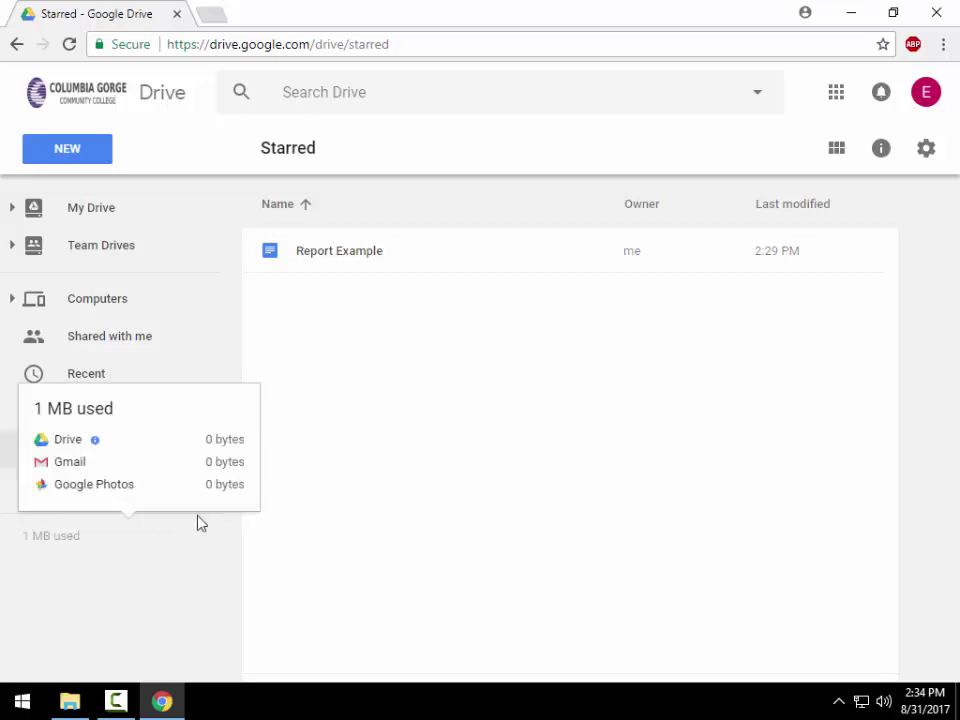
- Open the Trash to see the deleted report copies
click(86, 488)
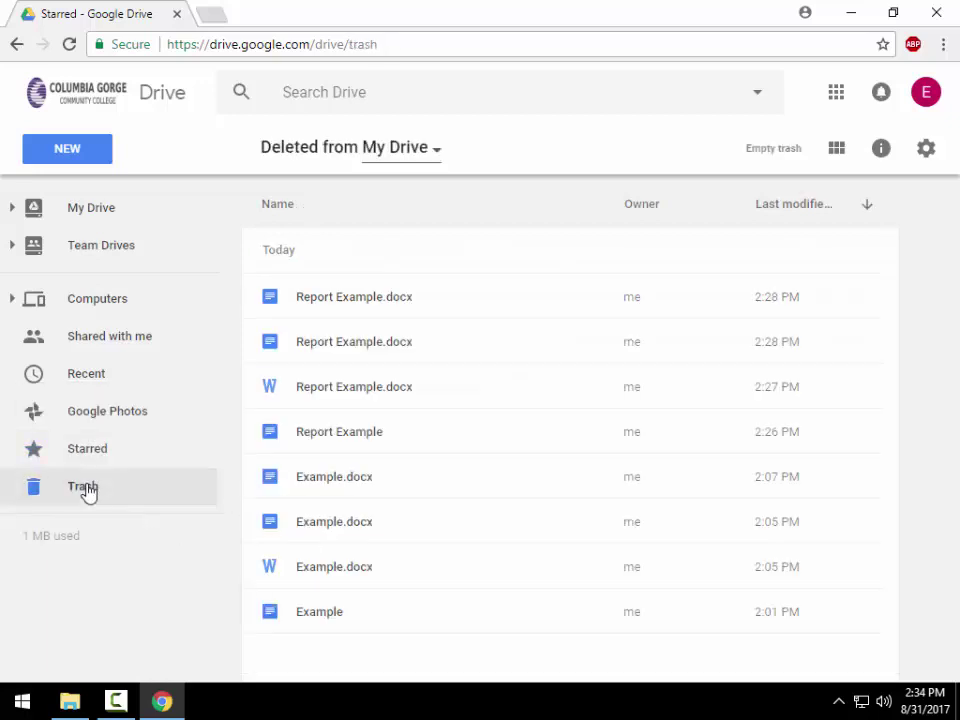